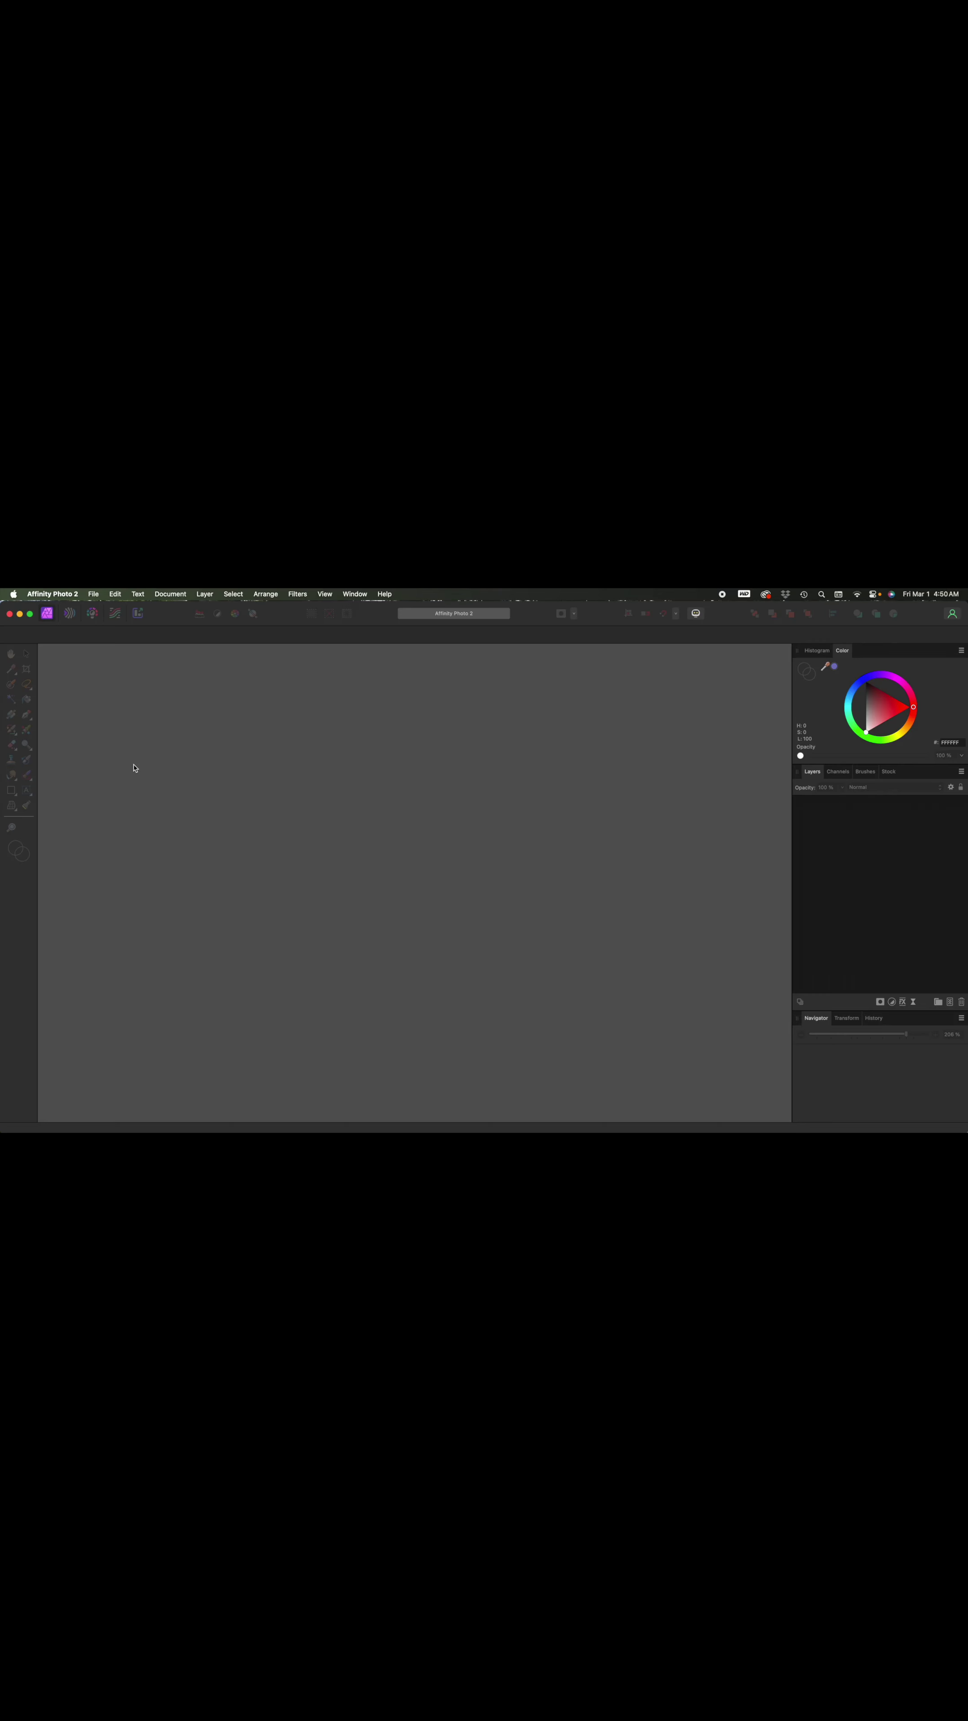
Open Tutorial 5 - Mount Rushmore.jpg and Tutorial 5 - Sky.jpg together from the 3. Guidebook folder
{"action": "left_click", "coordinate": [30, 614]}
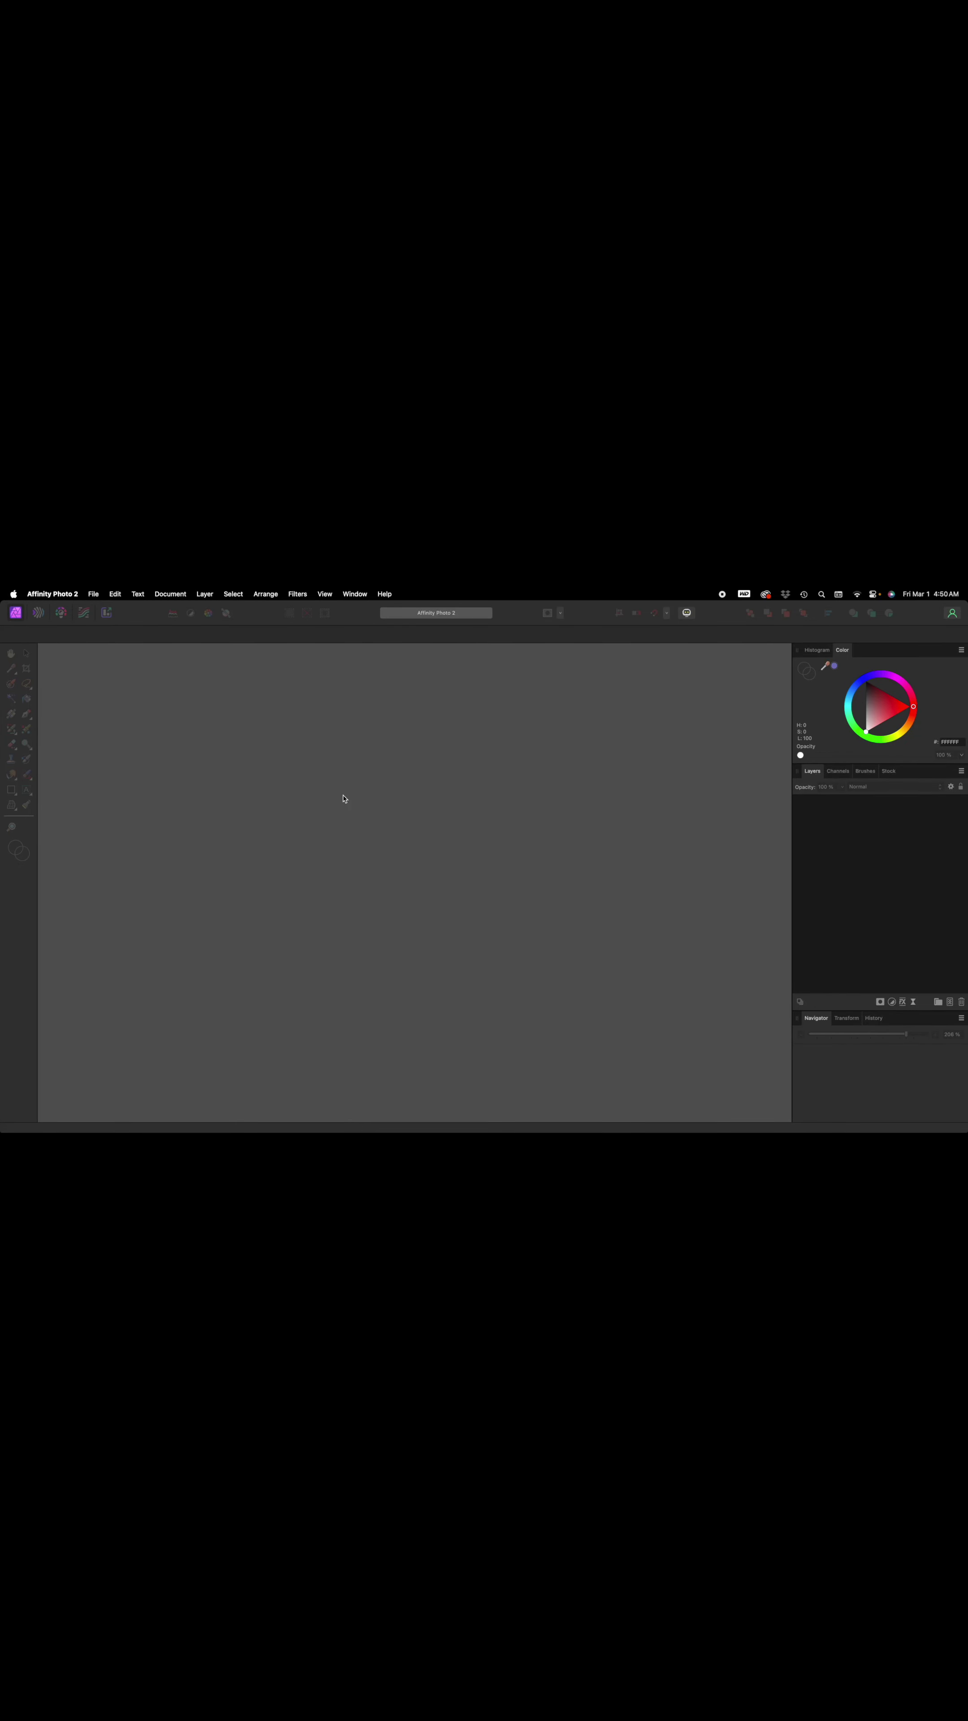
{"action": "key", "text": "super+o"}
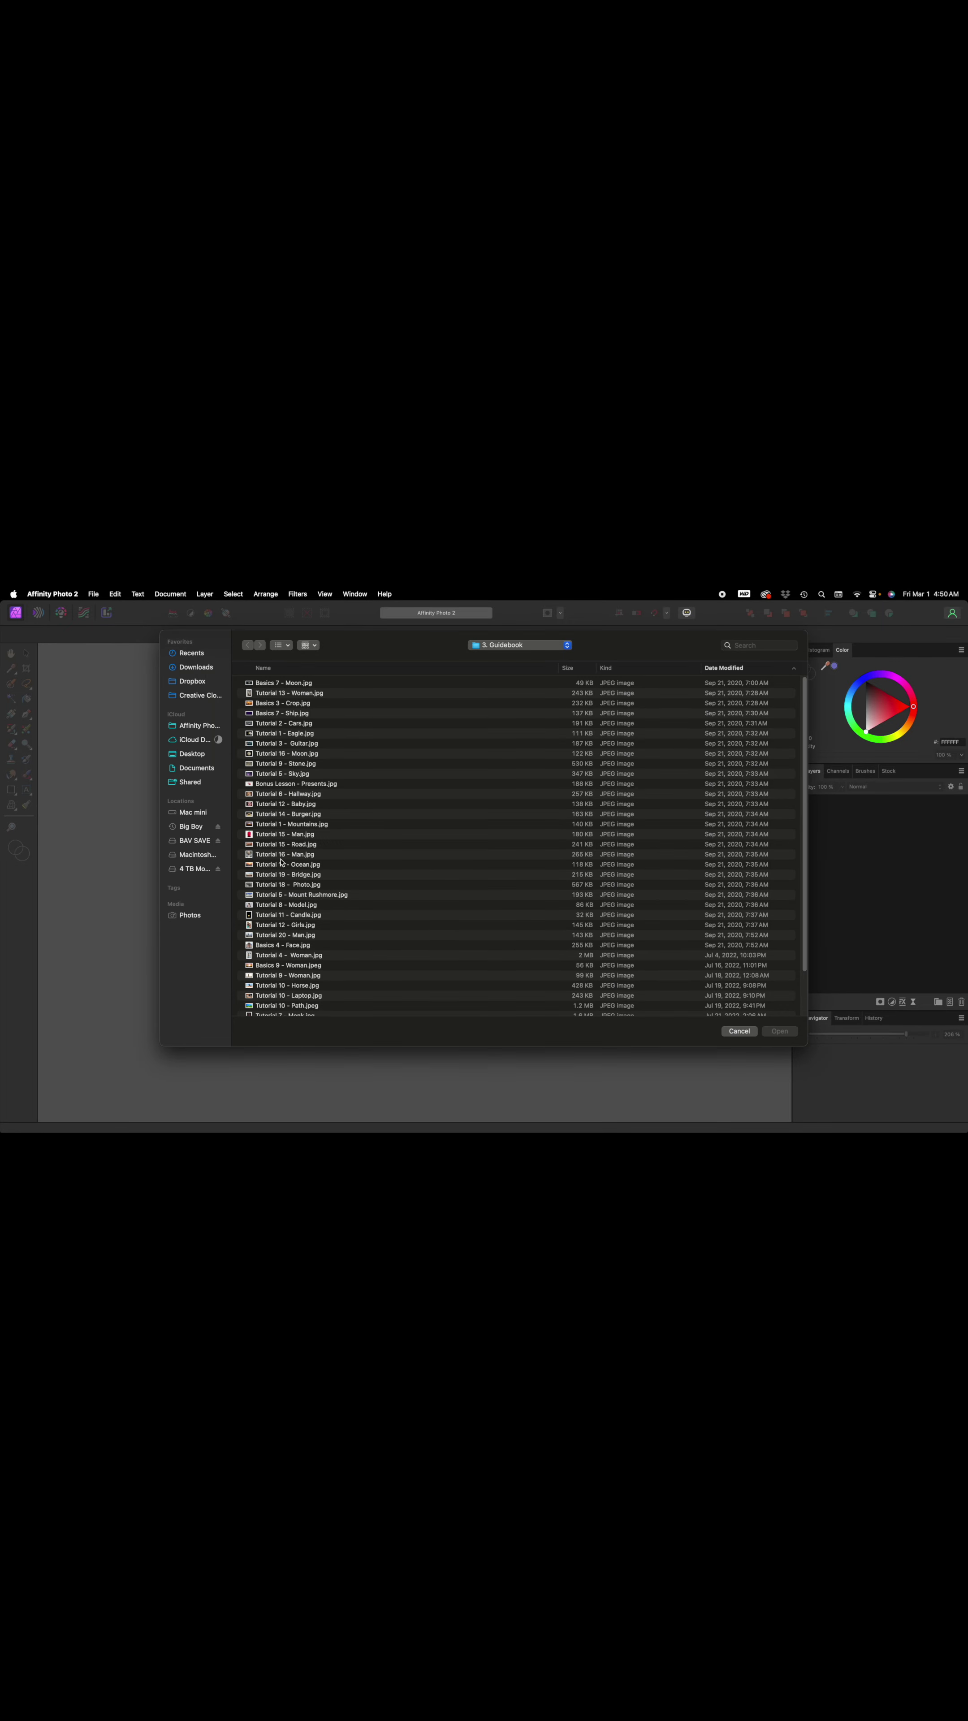
{"action": "left_click", "coordinate": [285, 669]}
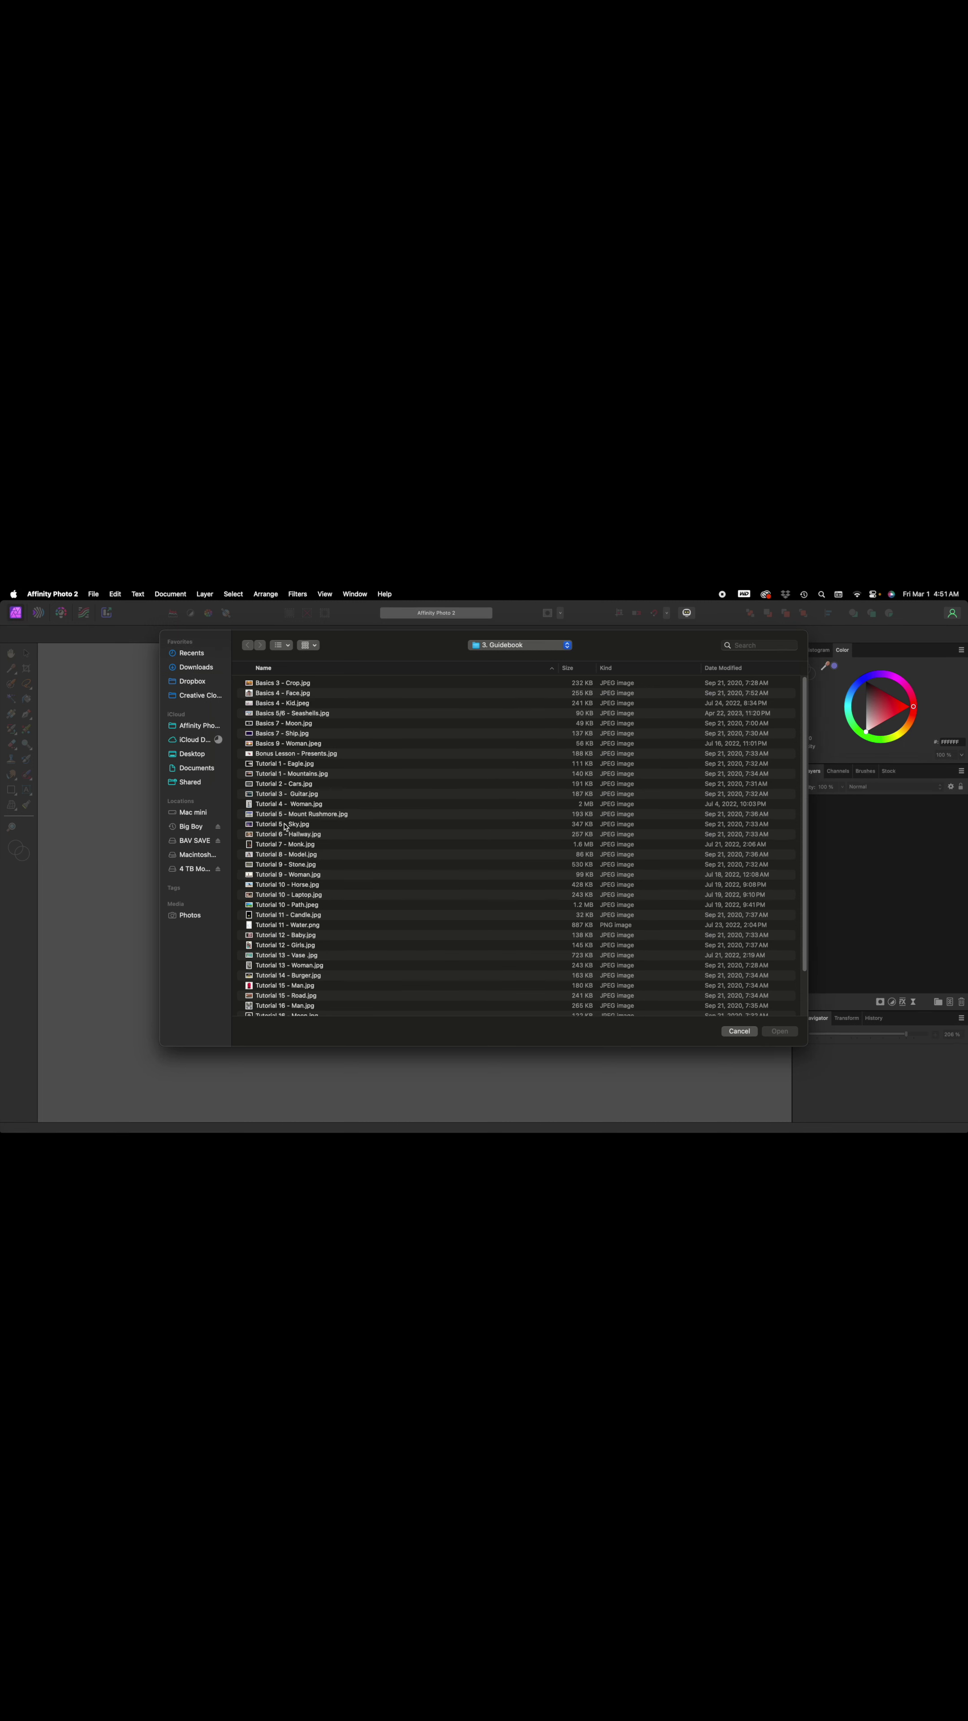
{"action": "left_click", "coordinate": [269, 815]}
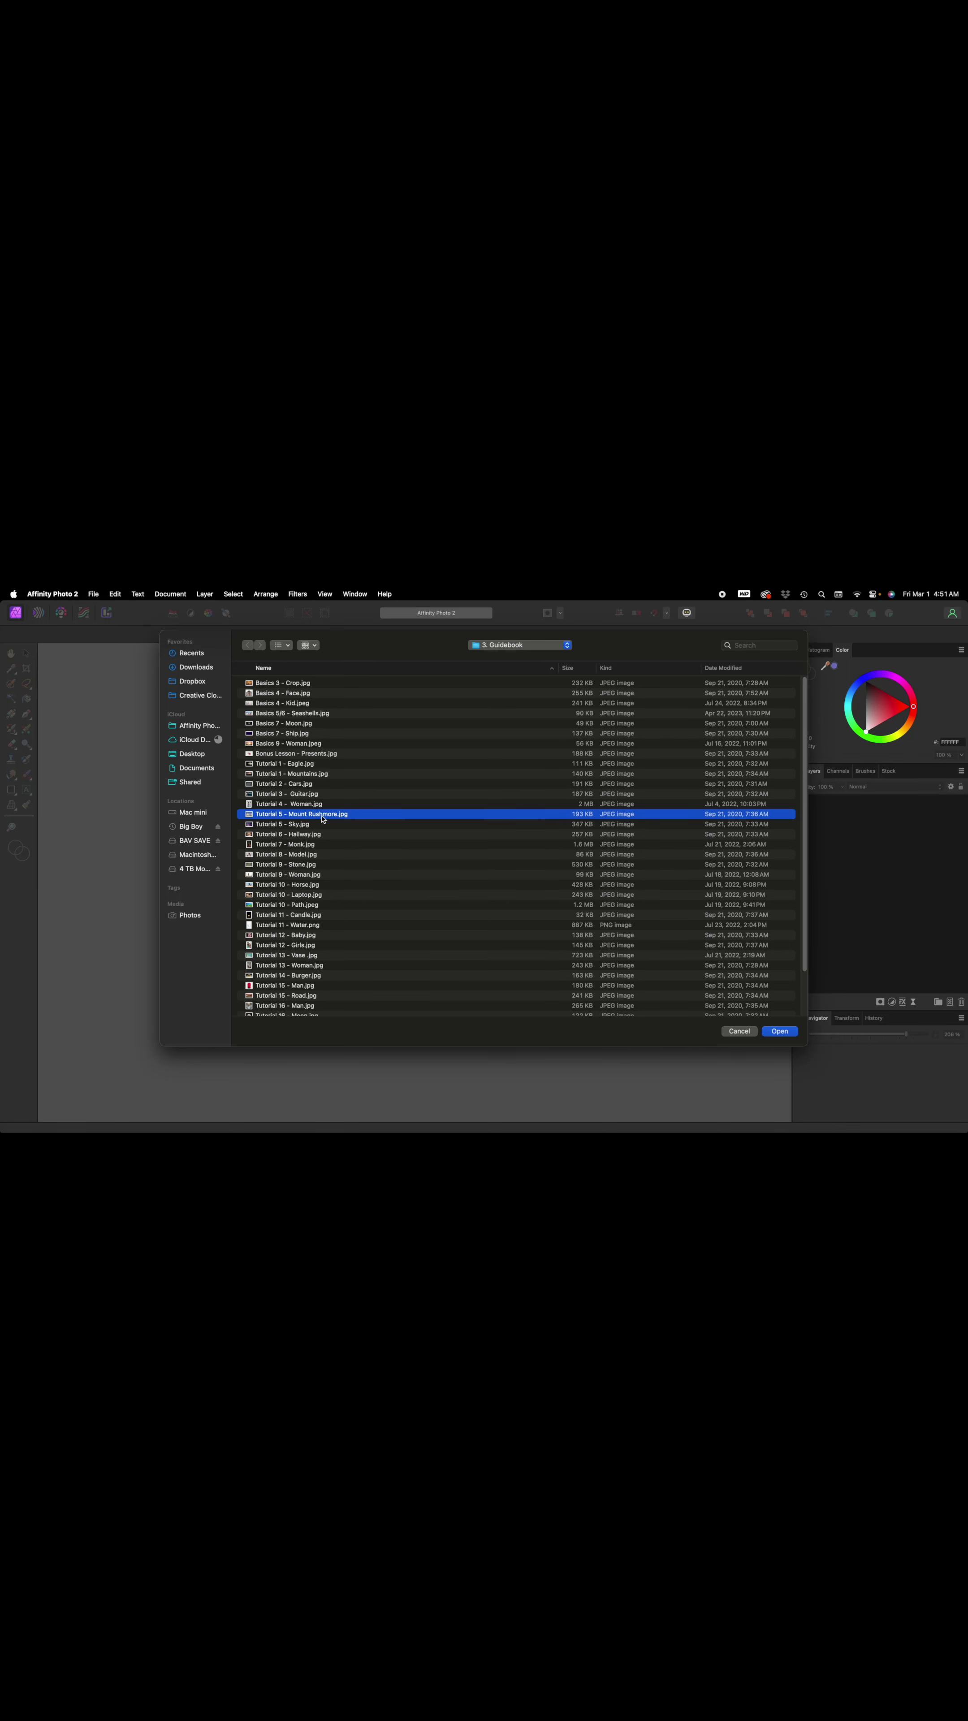
{"action": "left_click", "coordinate": [294, 826], "text": "shift"}
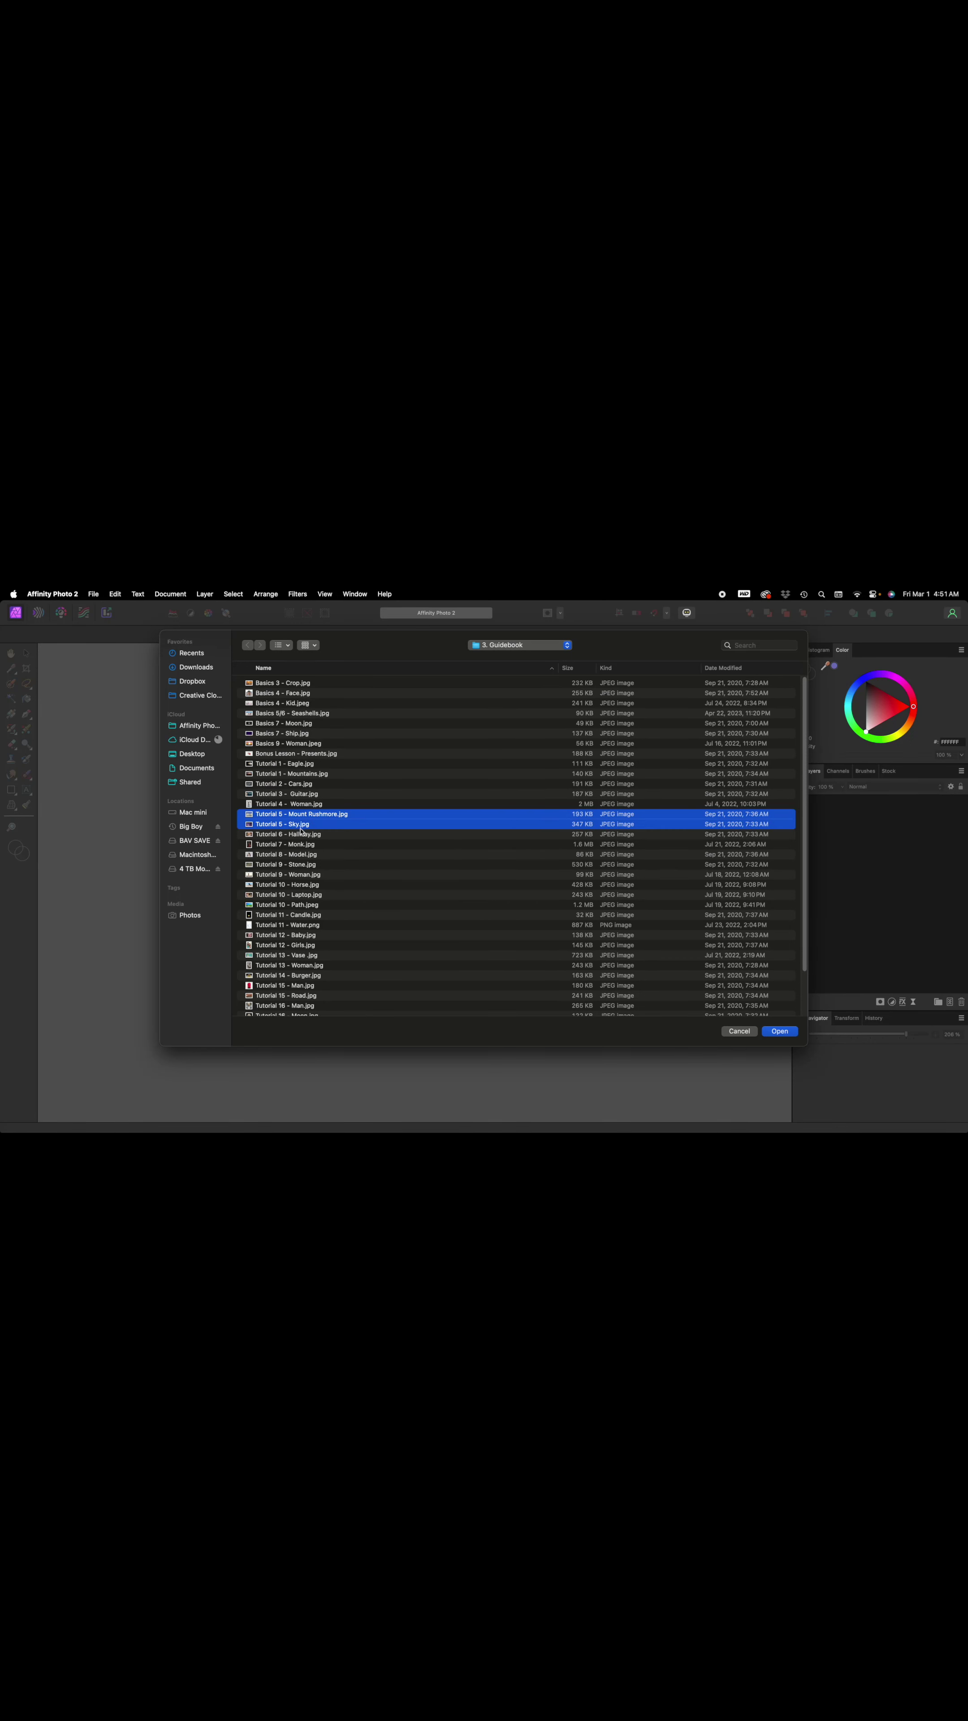
{"action": "left_click", "coordinate": [781, 1031]}
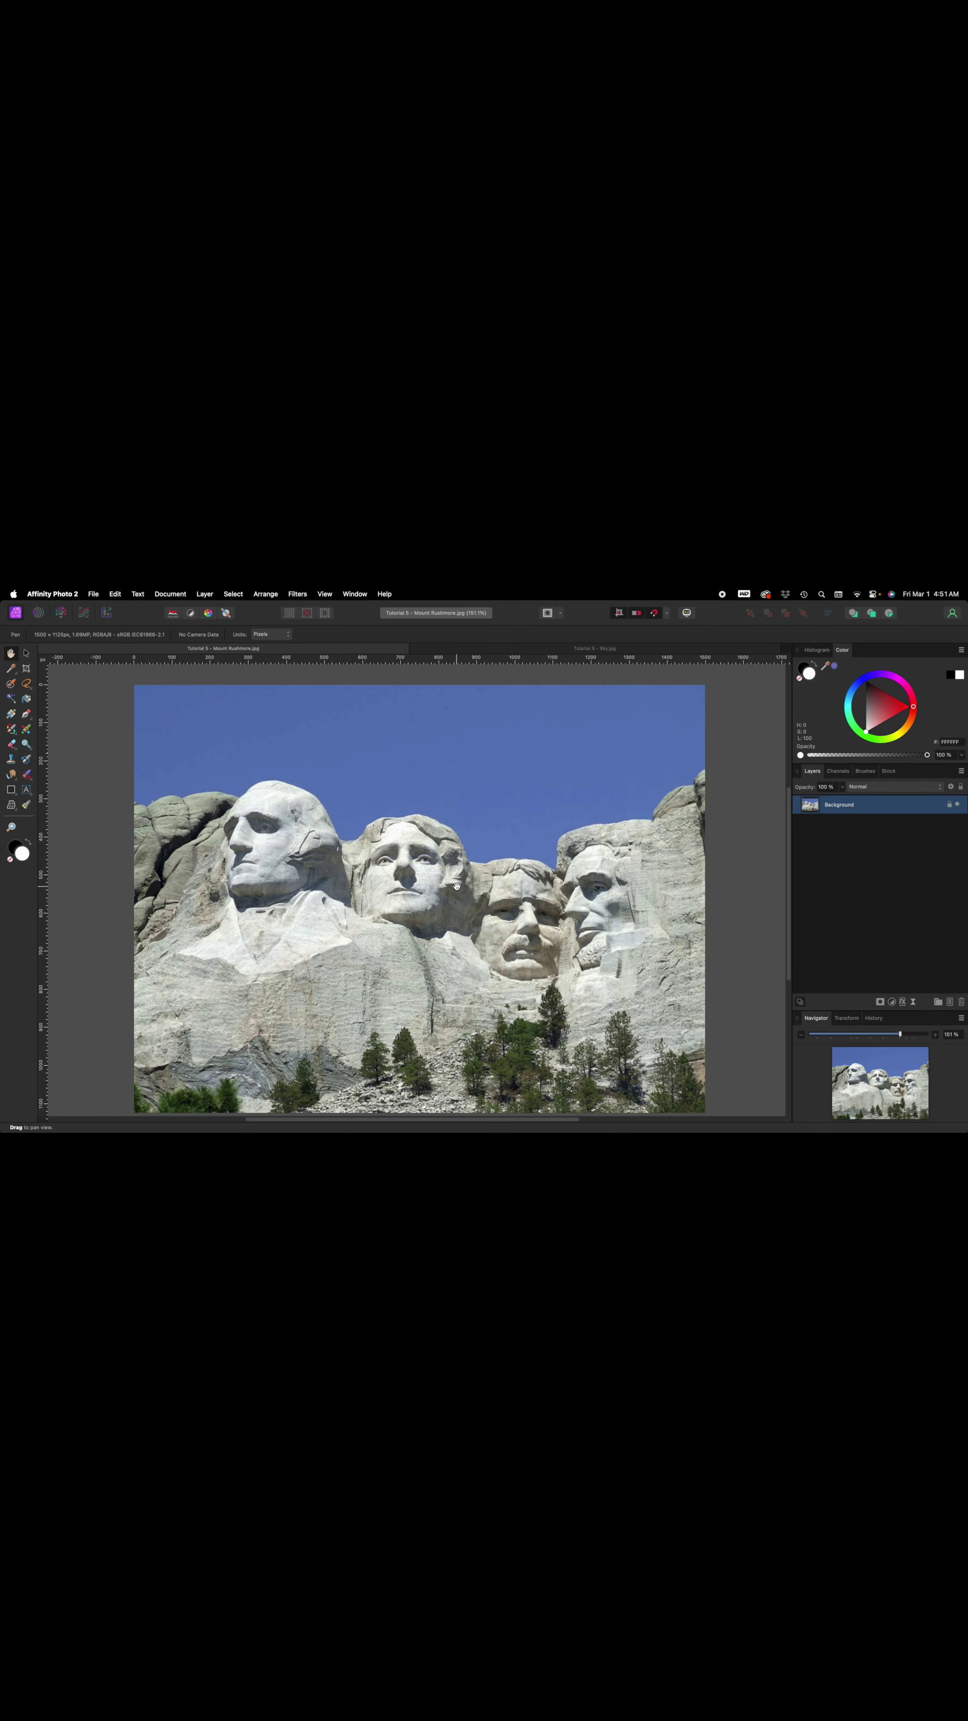
Select the blue sky above the Mount Rushmore monument with the Selection Brush
{"action": "scroll", "coordinate": [454, 886], "scroll_direction": "down", "scroll_amount": 1}
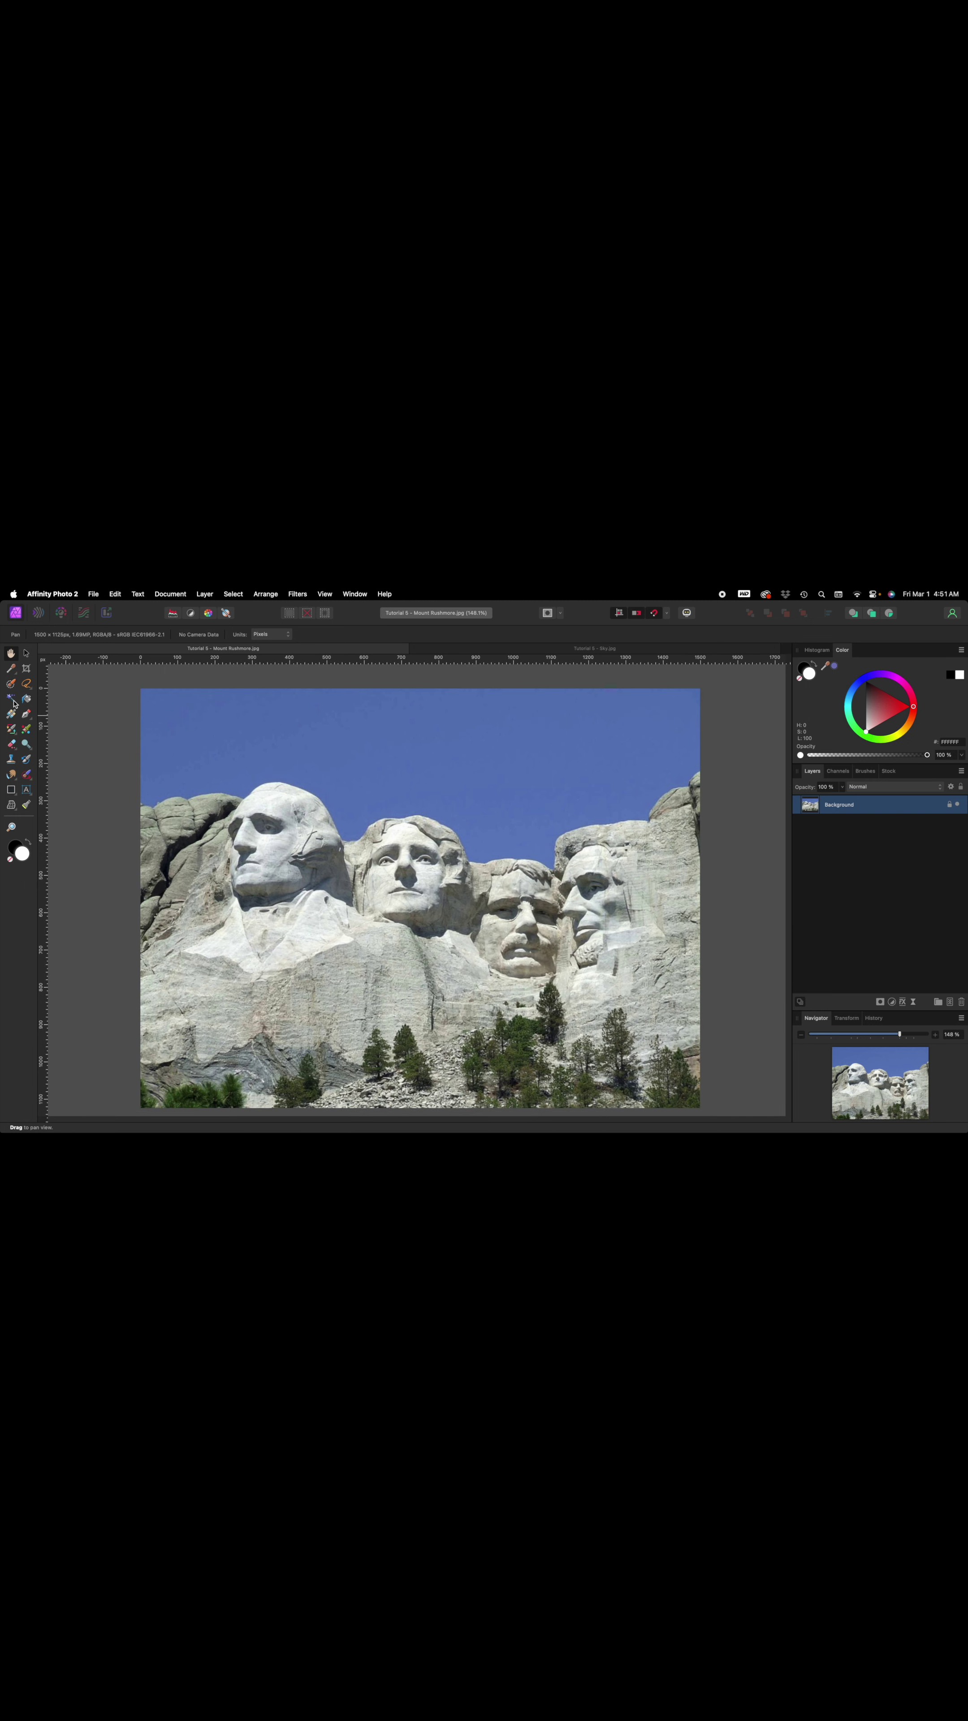
{"action": "left_click", "coordinate": [11, 684]}
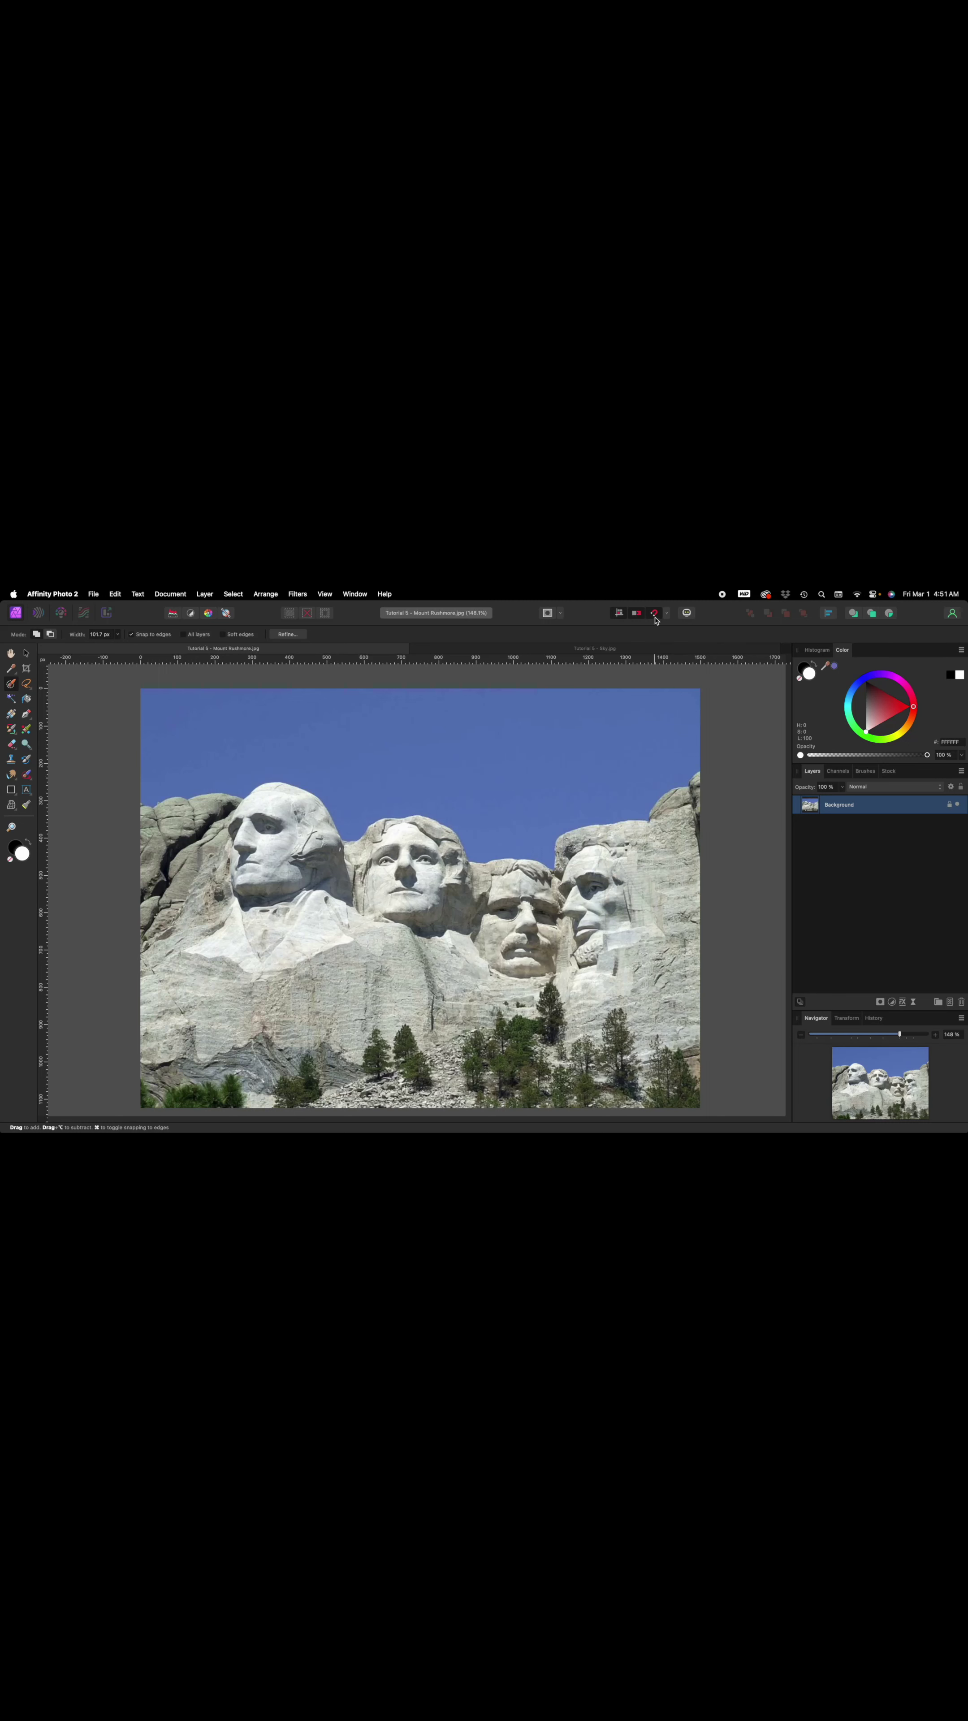
{"action": "left_click", "coordinate": [654, 614]}
{"action": "mouse_move", "coordinate": [366, 712]}
{"action": "left_mouse_down"}
{"action": "mouse_move", "coordinate": [109, 732]}
{"action": "mouse_move", "coordinate": [635, 734]}
{"action": "left_mouse_up"}
Refine the sky selection along the rock edge, outputting it as a selection, and duplicate the selected sky onto its own layer
{"action": "left_click", "coordinate": [289, 634]}
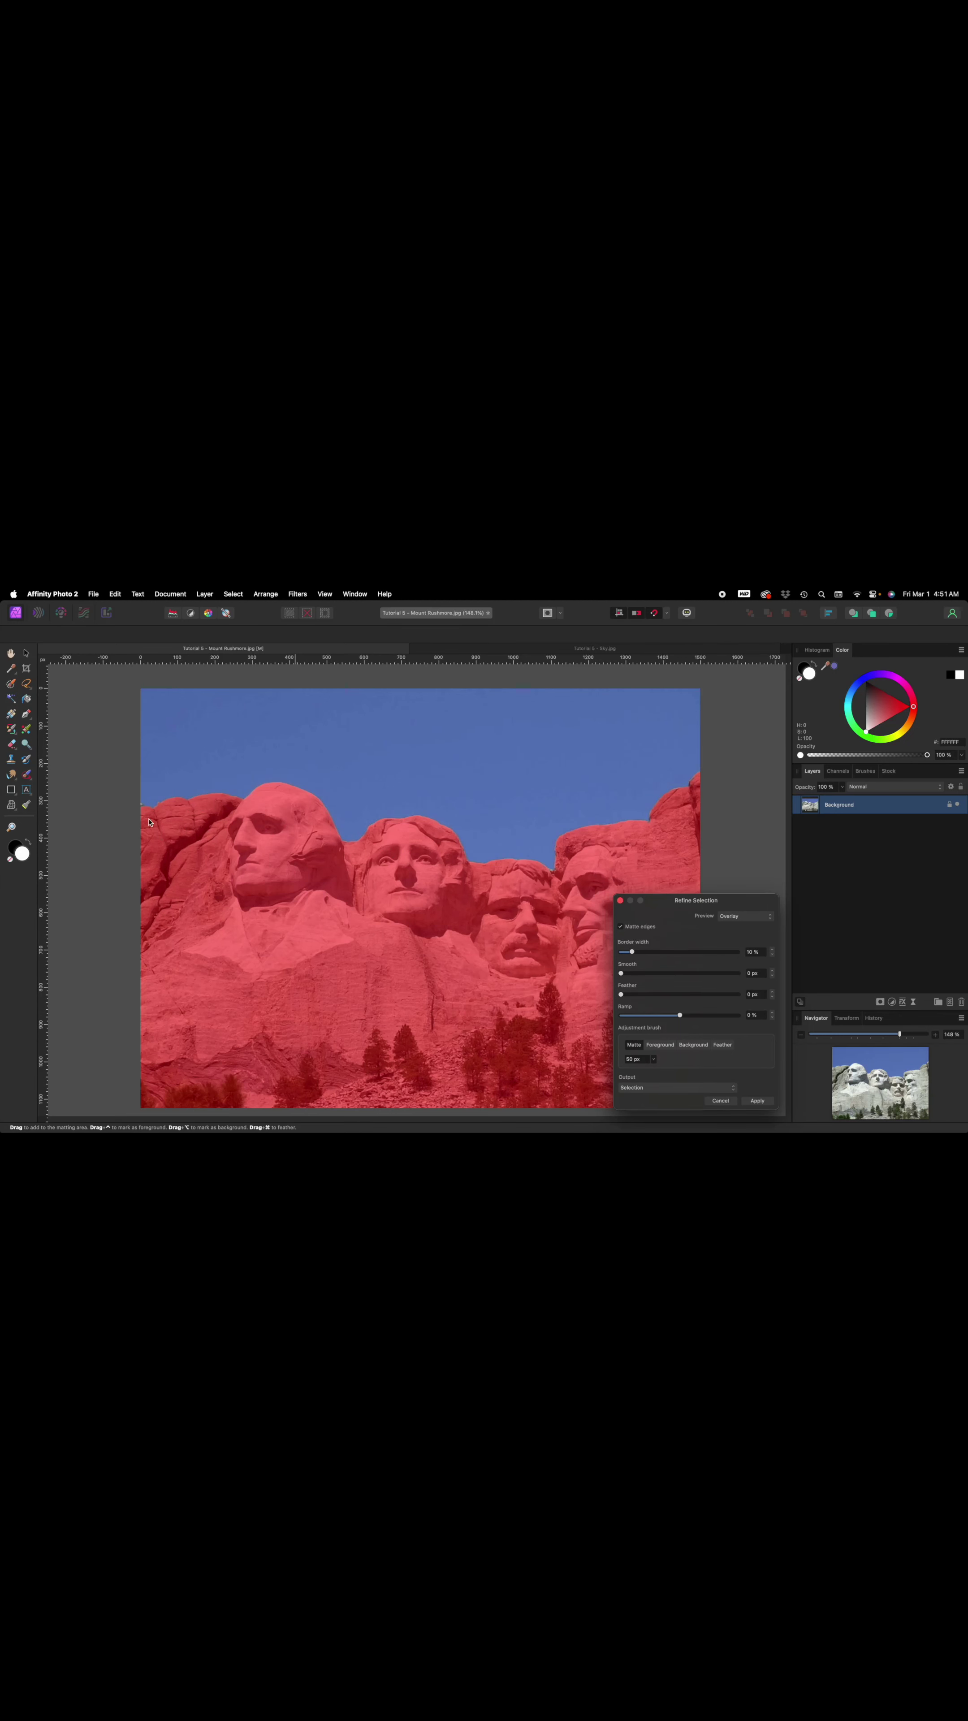
{"action": "left_click", "coordinate": [141, 806]}
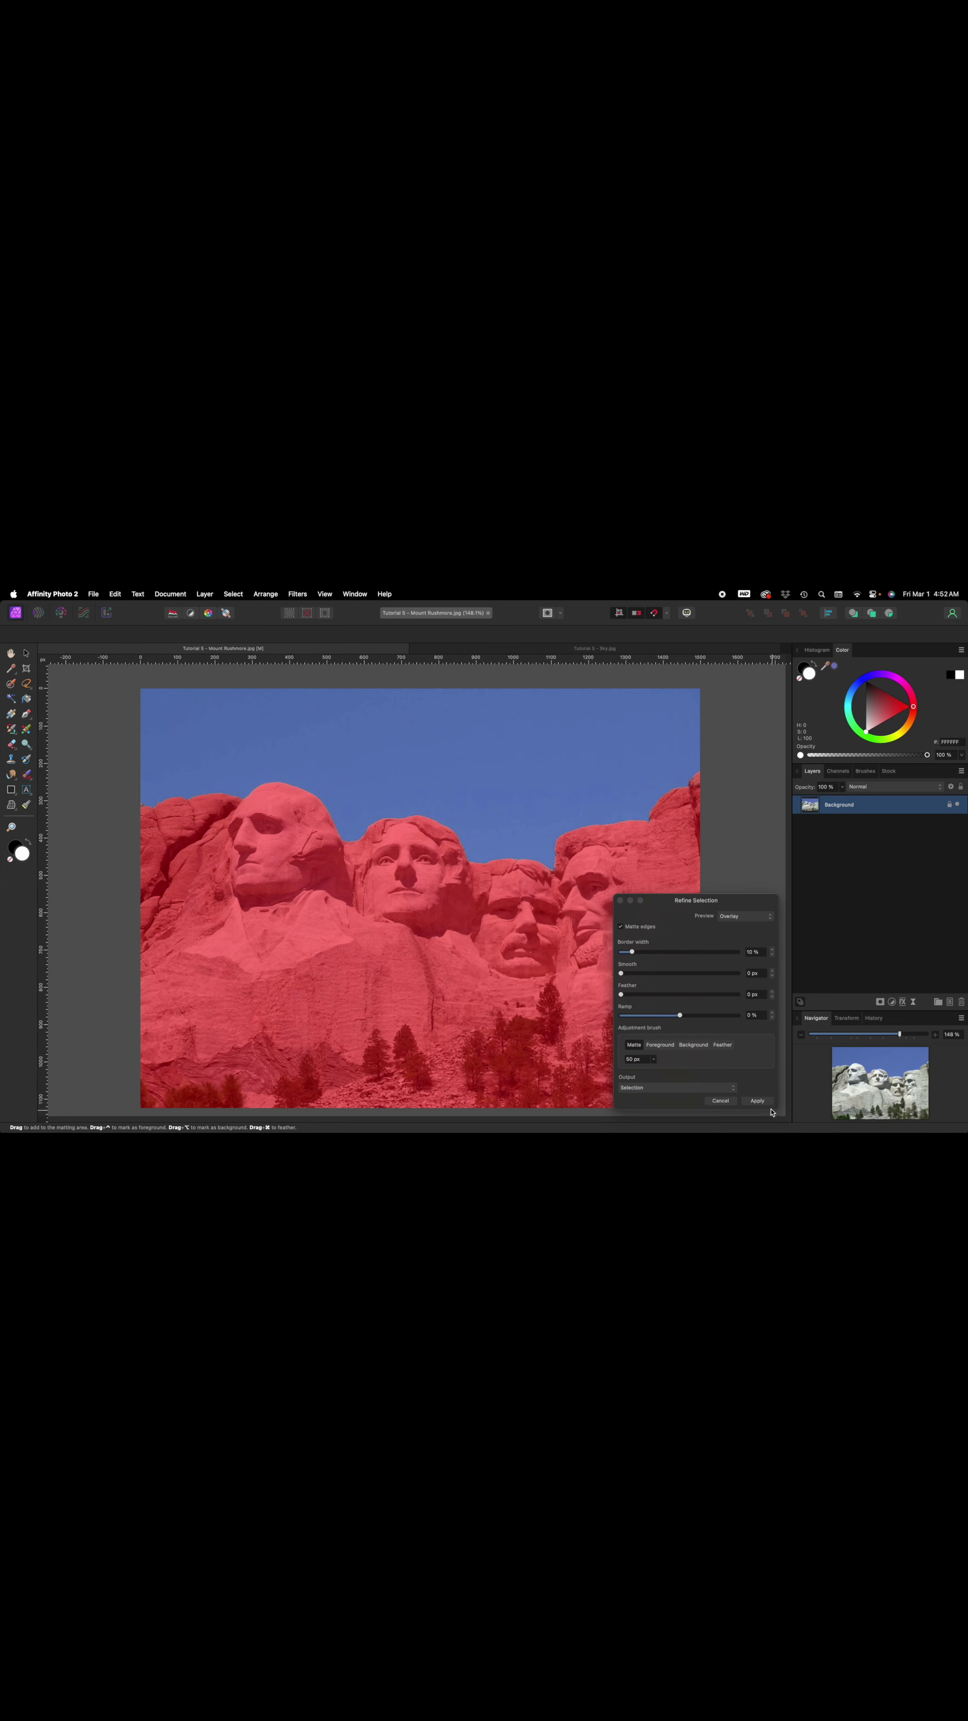
{"action": "left_click", "coordinate": [758, 1101]}
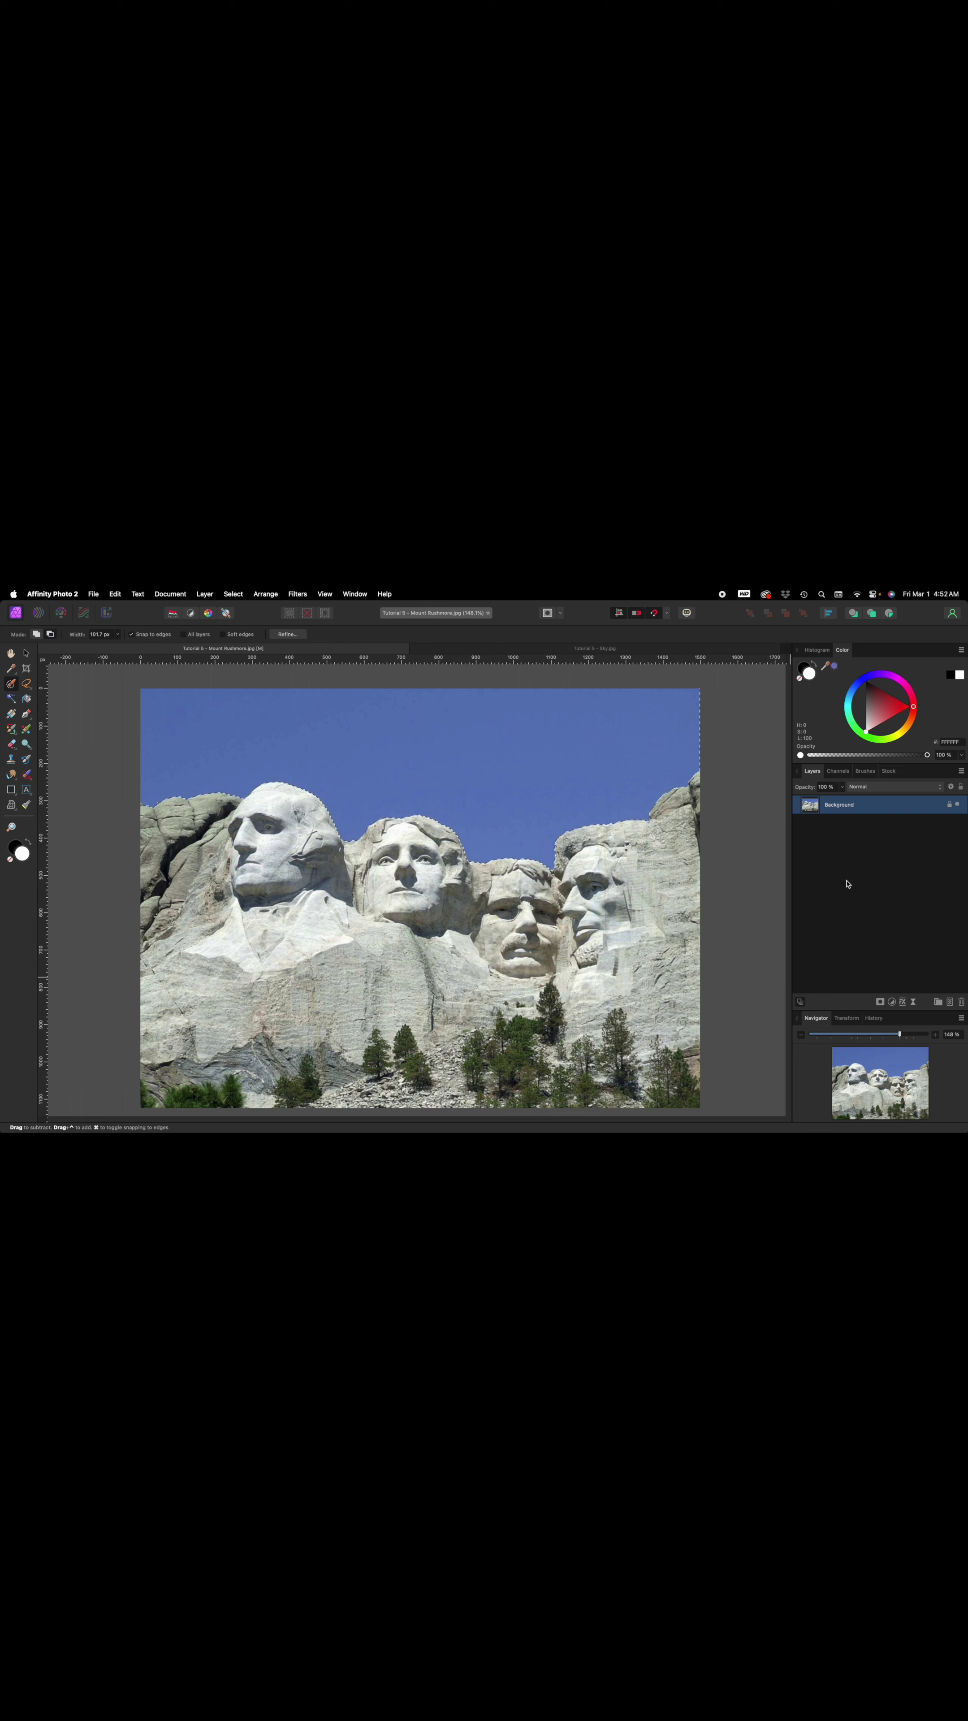
{"action": "key", "text": "super+j"}
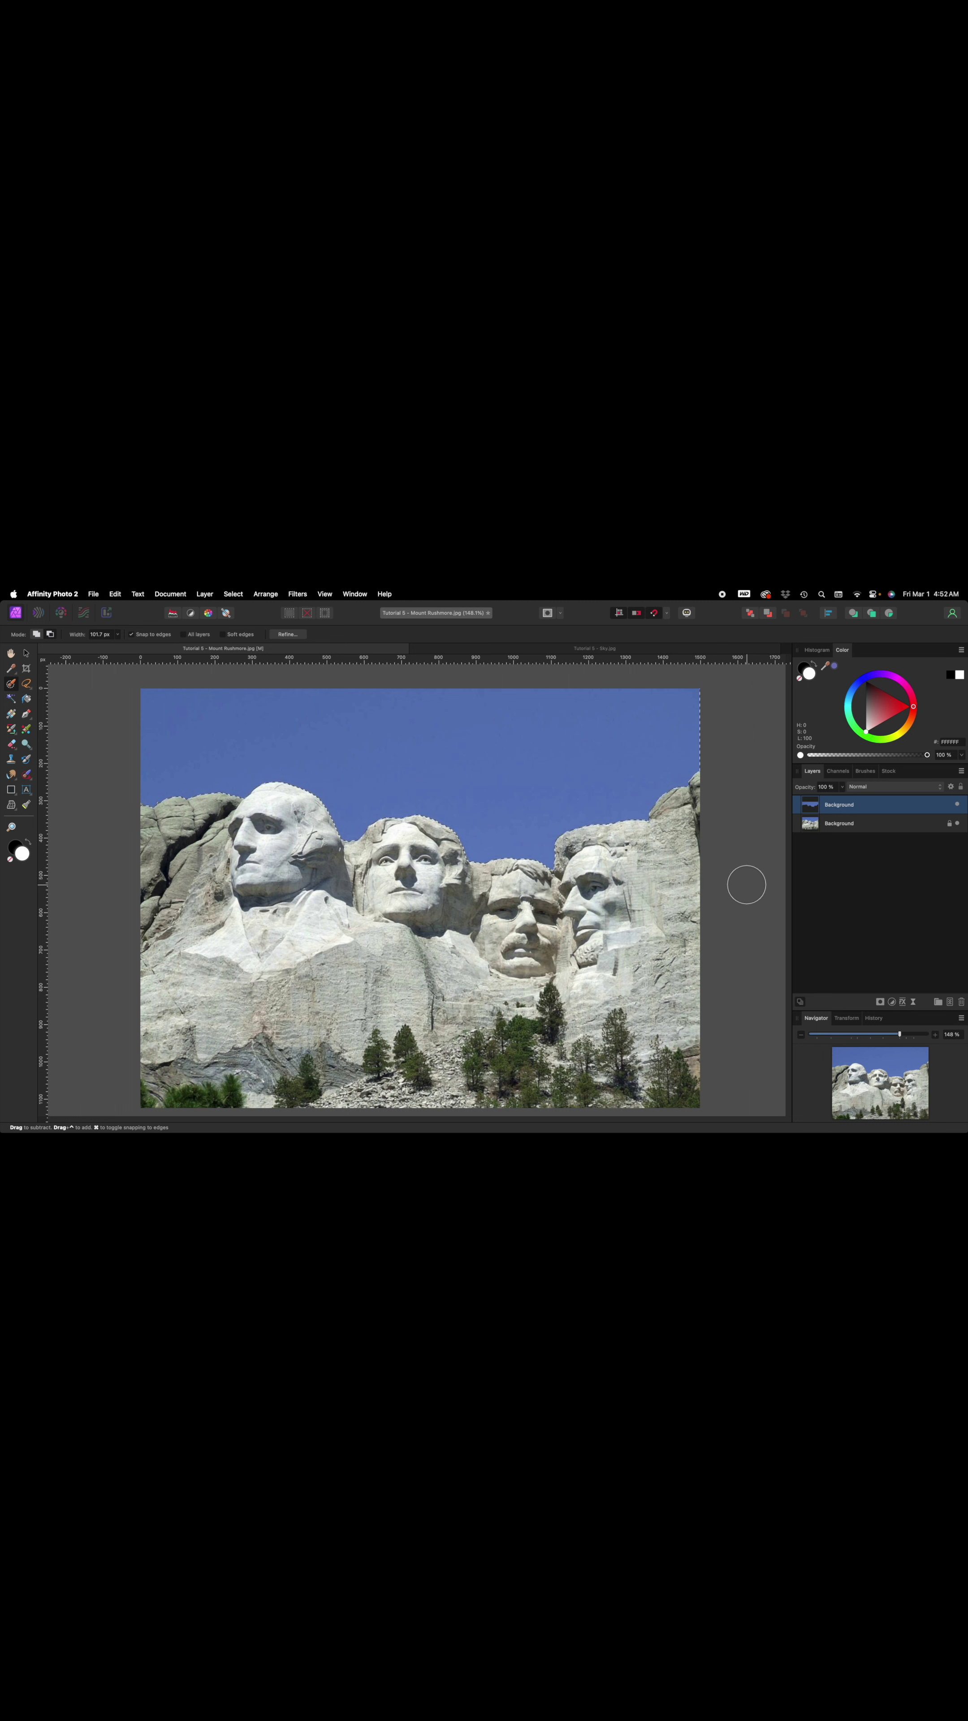
{"action": "key", "text": "super+d"}
Copy the starry image from the Tutorial 5 - Sky.jpg document and paste it into the Mount Rushmore document
{"action": "left_click", "coordinate": [595, 649]}
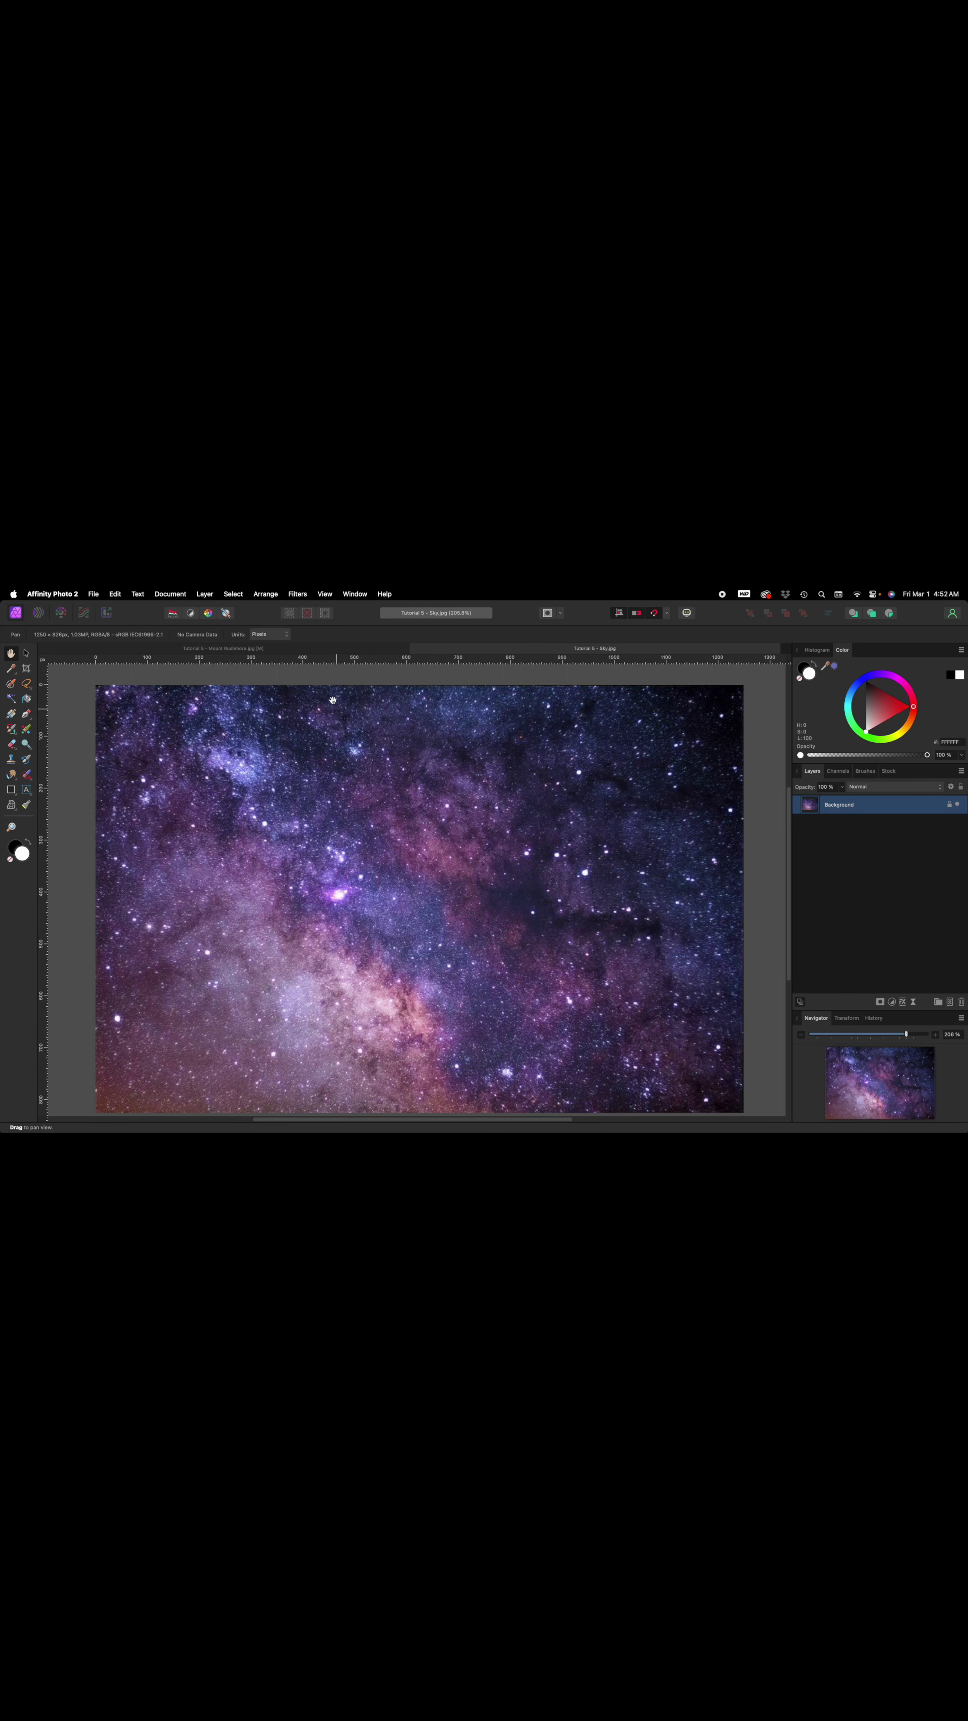
{"action": "left_click", "coordinate": [317, 652]}
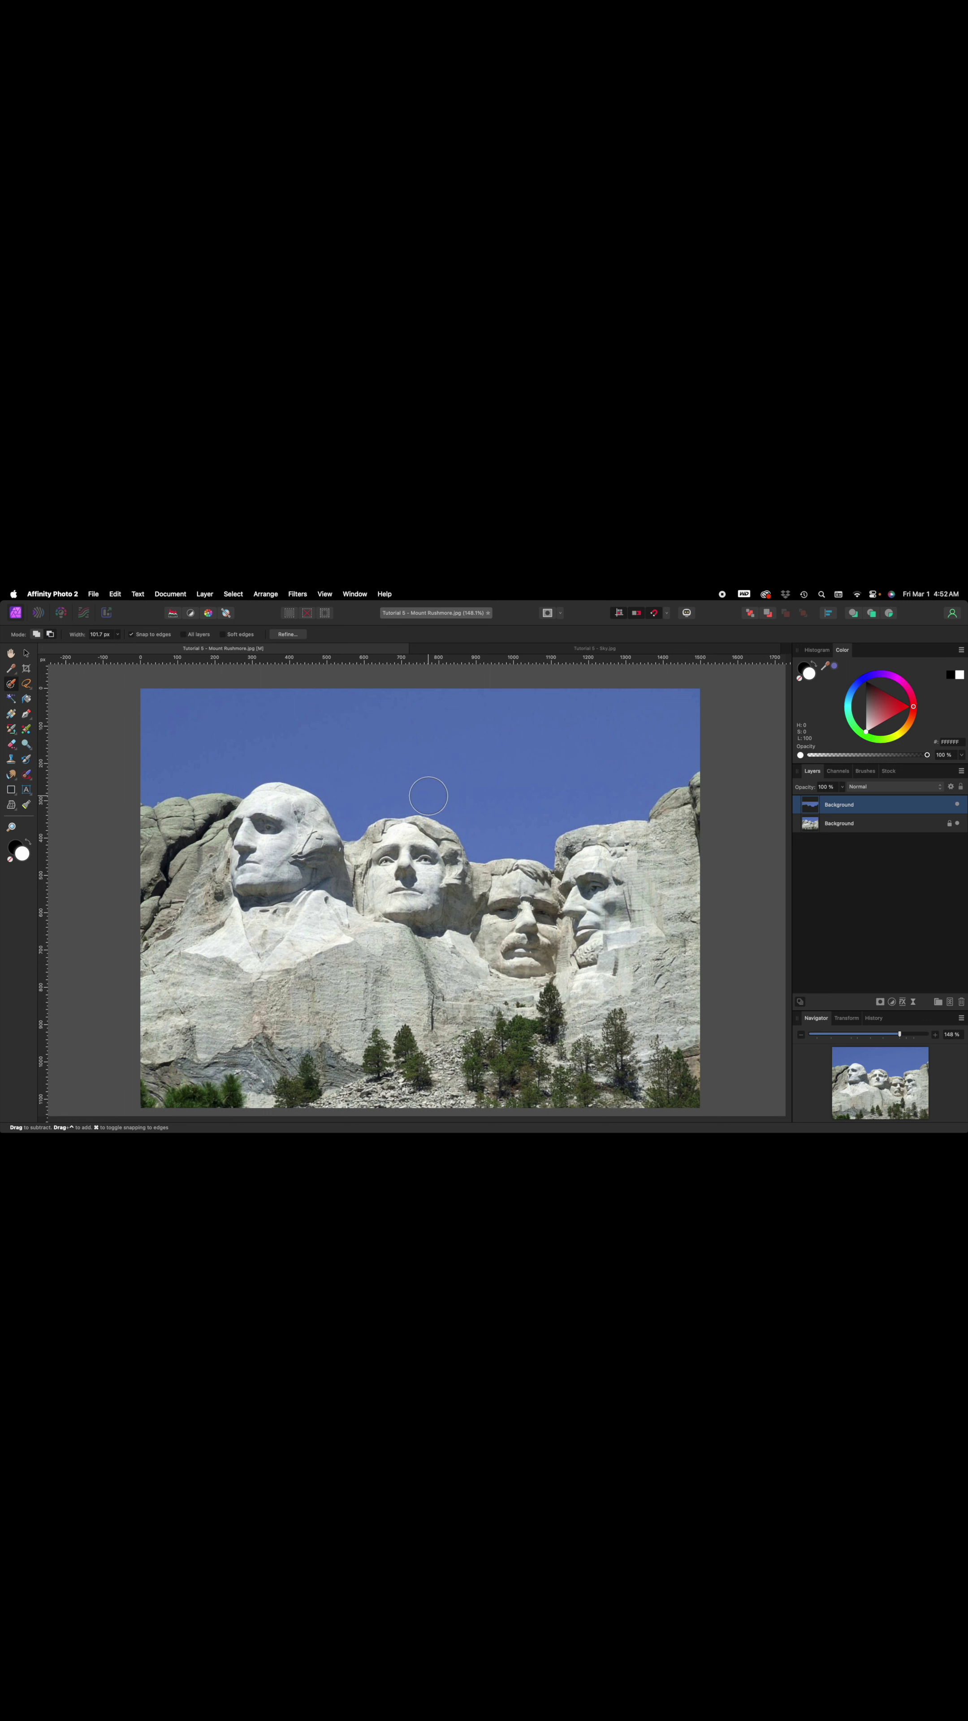
{"action": "key", "text": "super+v"}
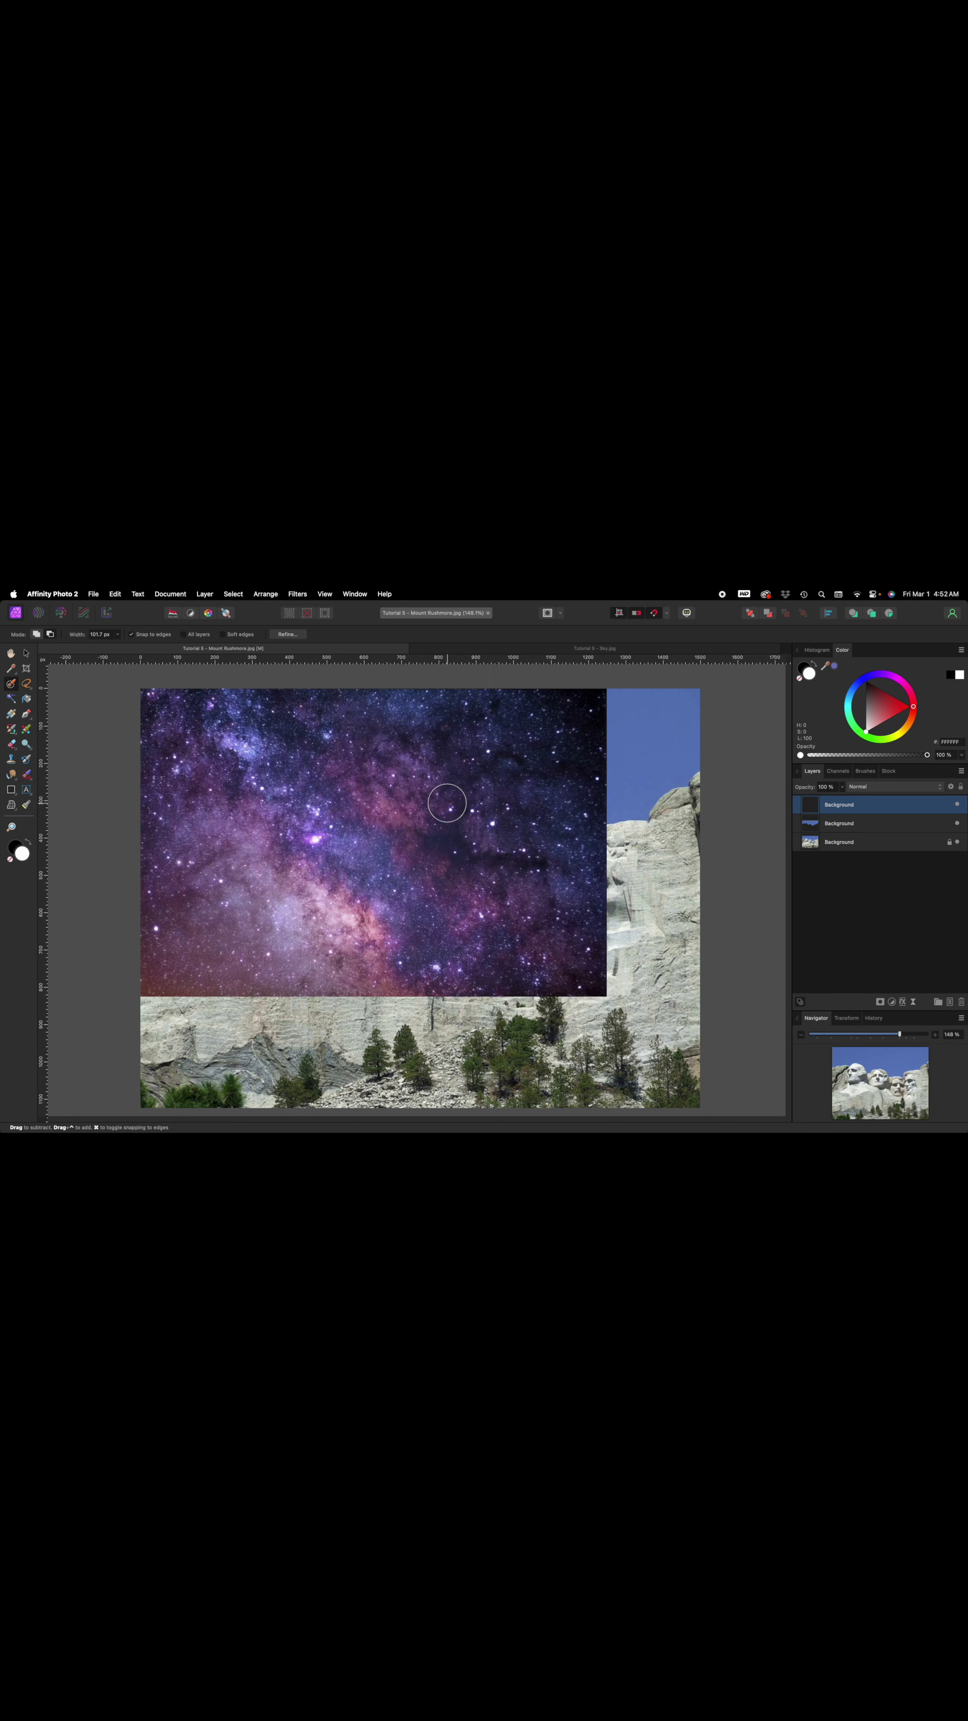
{"action": "scroll", "coordinate": [447, 833], "scroll_direction": "down", "scroll_amount": 3}
{"action": "scroll", "coordinate": [447, 834], "scroll_direction": "down", "scroll_amount": 2}
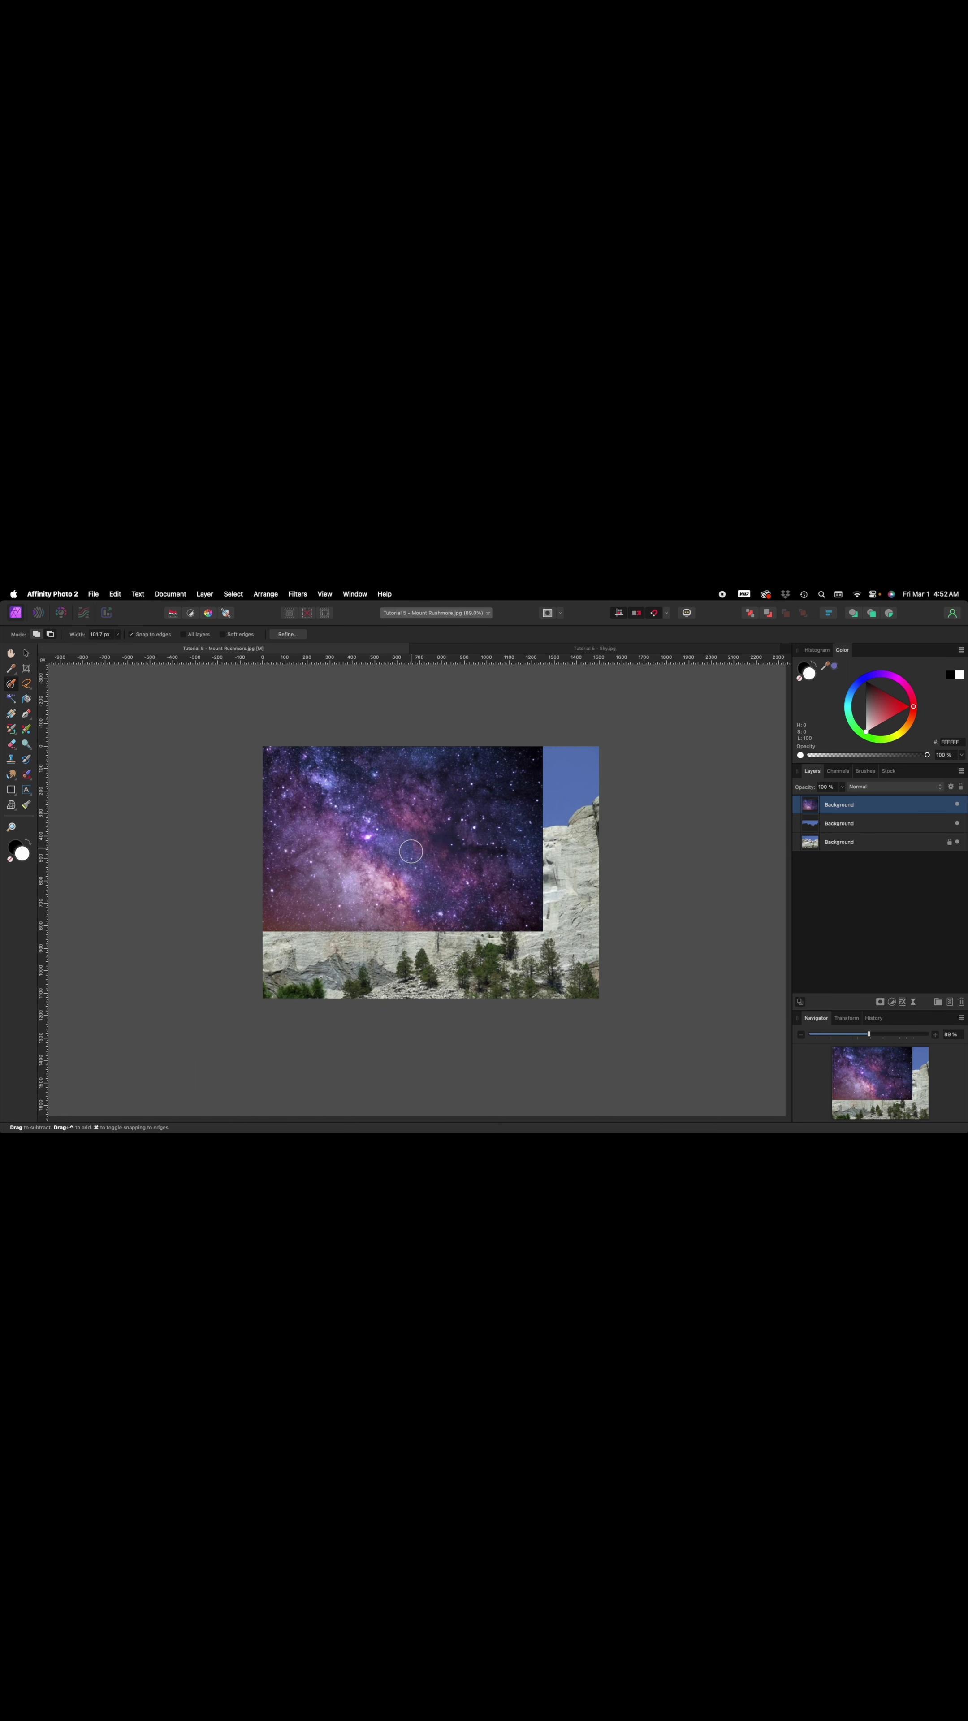
Rename the starry image layer to Sky, the original photo layer to MRM 1 and the duplicated blue sky layer to MRM 2
{"action": "double_click", "coordinate": [836, 806]}
{"action": "type", "text": "Sky"}
{"action": "left_click", "coordinate": [828, 842]}
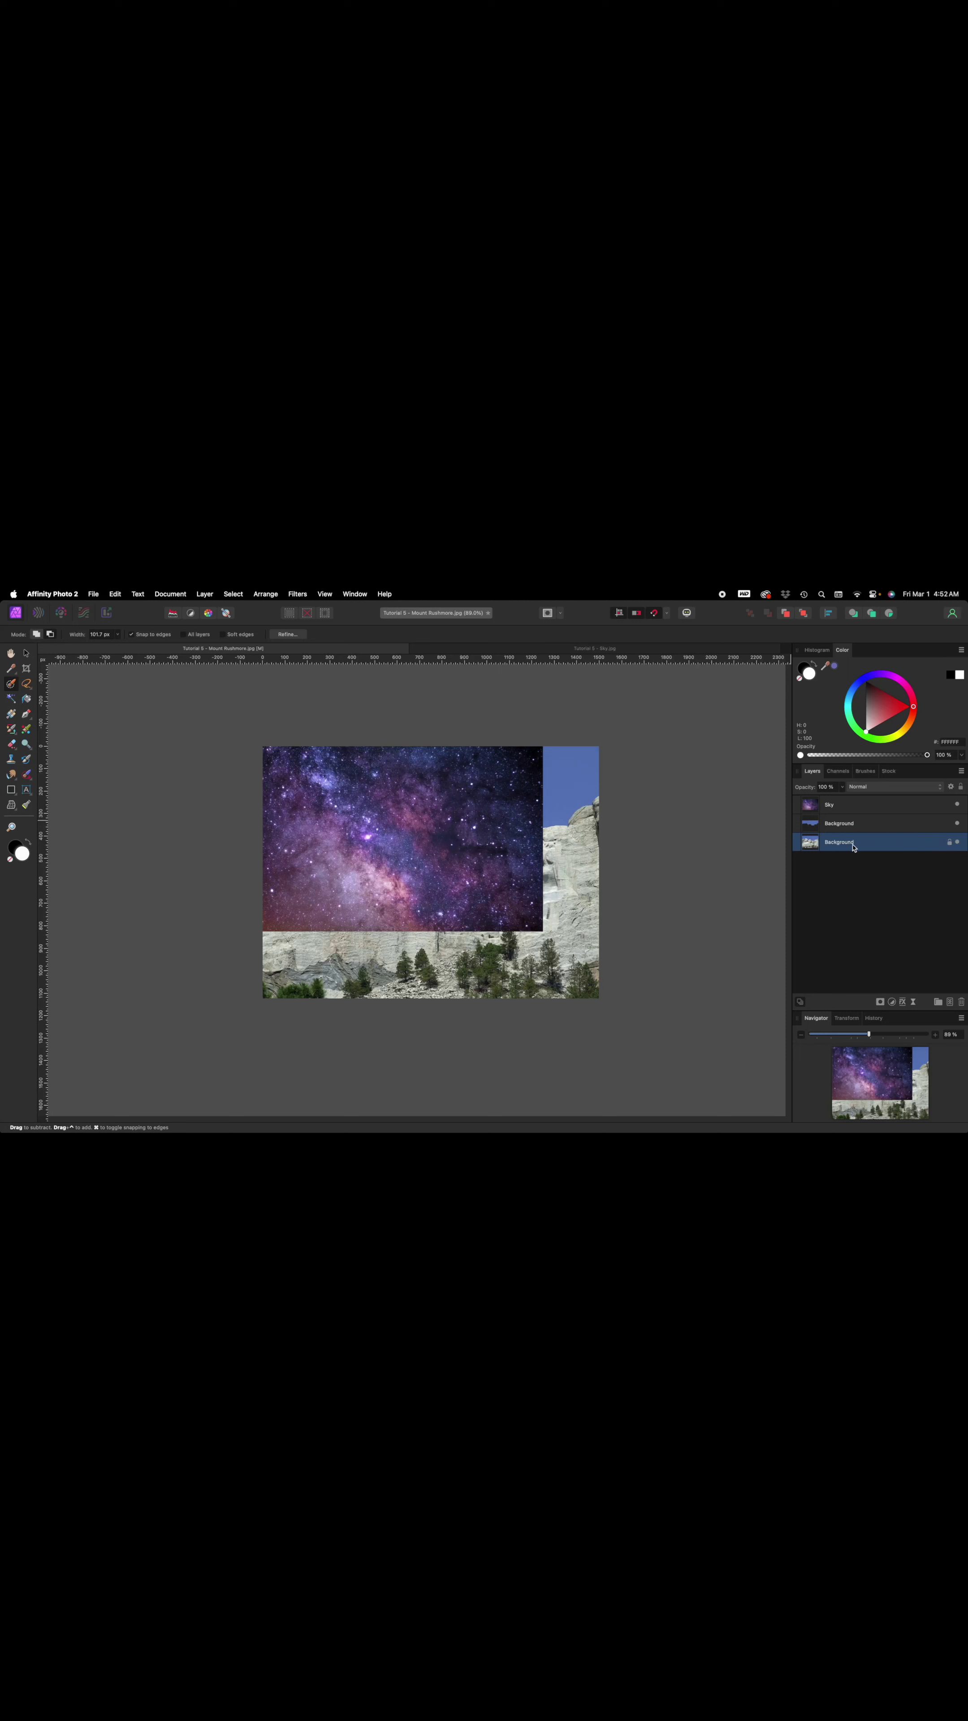
{"action": "double_click", "coordinate": [837, 843]}
{"action": "type", "text": "MRM 1"}
{"action": "key", "text": "Return"}
{"action": "double_click", "coordinate": [830, 825]}
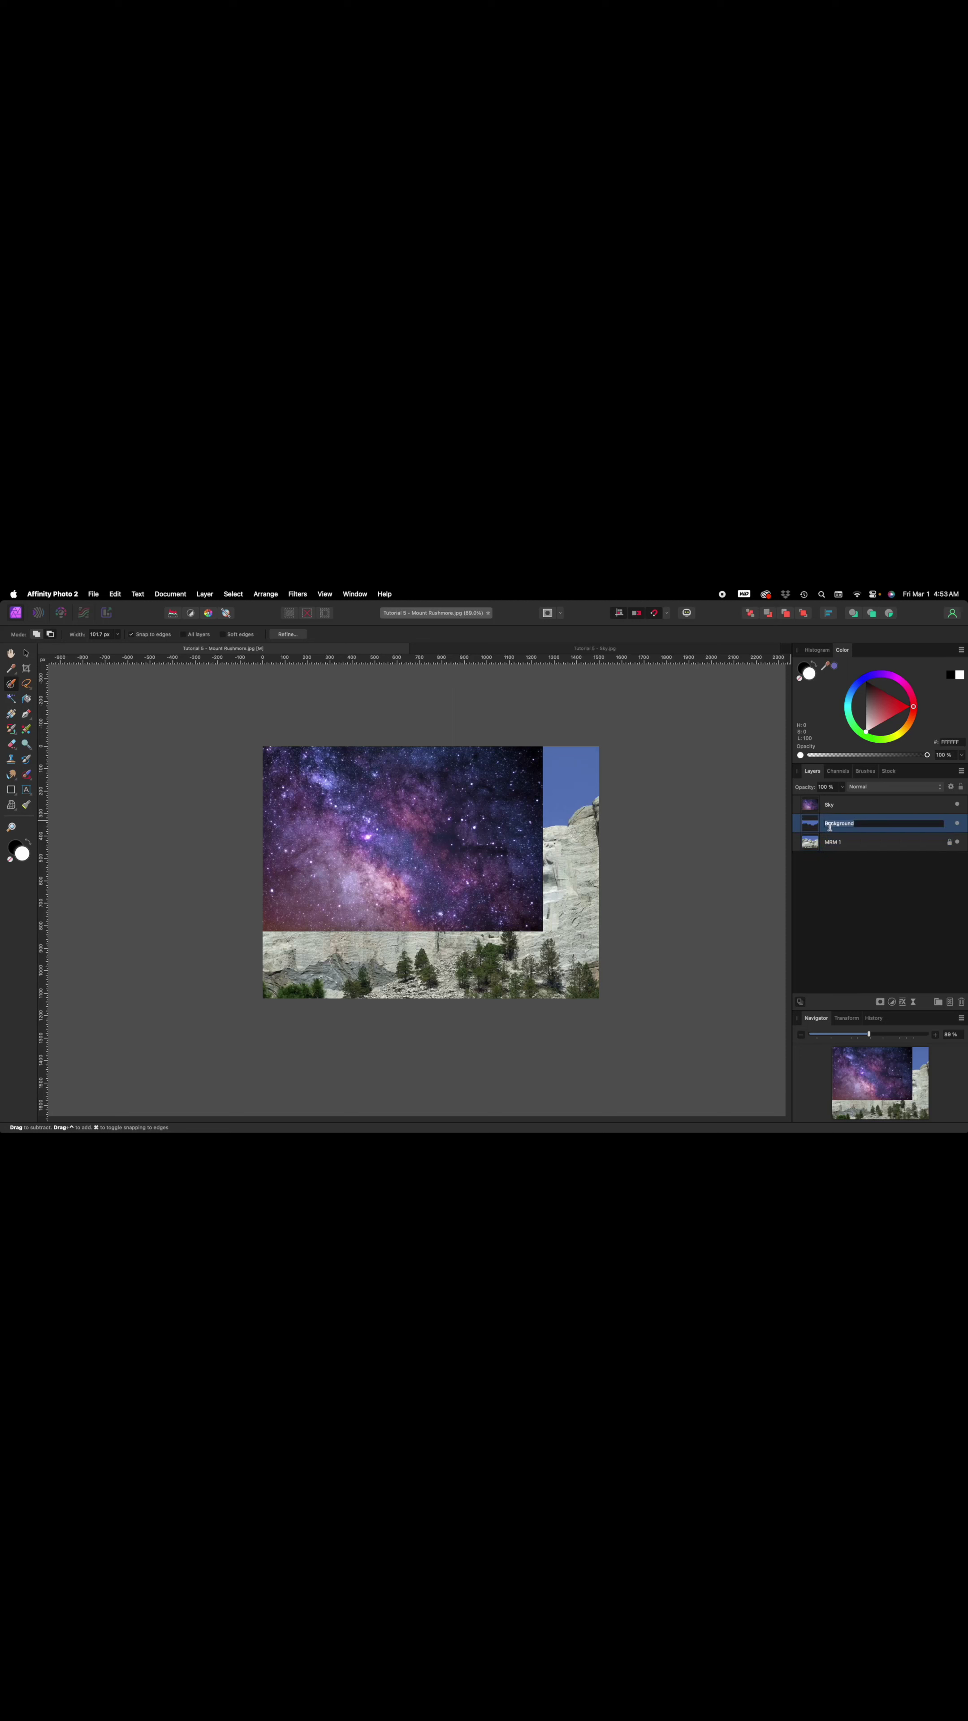
{"action": "type", "text": "MRM 2"}
{"action": "key", "text": "Return"}
Enlarge the Sky layer proportionally with the Move tool until it spans the full width of the photo
{"action": "left_click", "coordinate": [832, 807]}
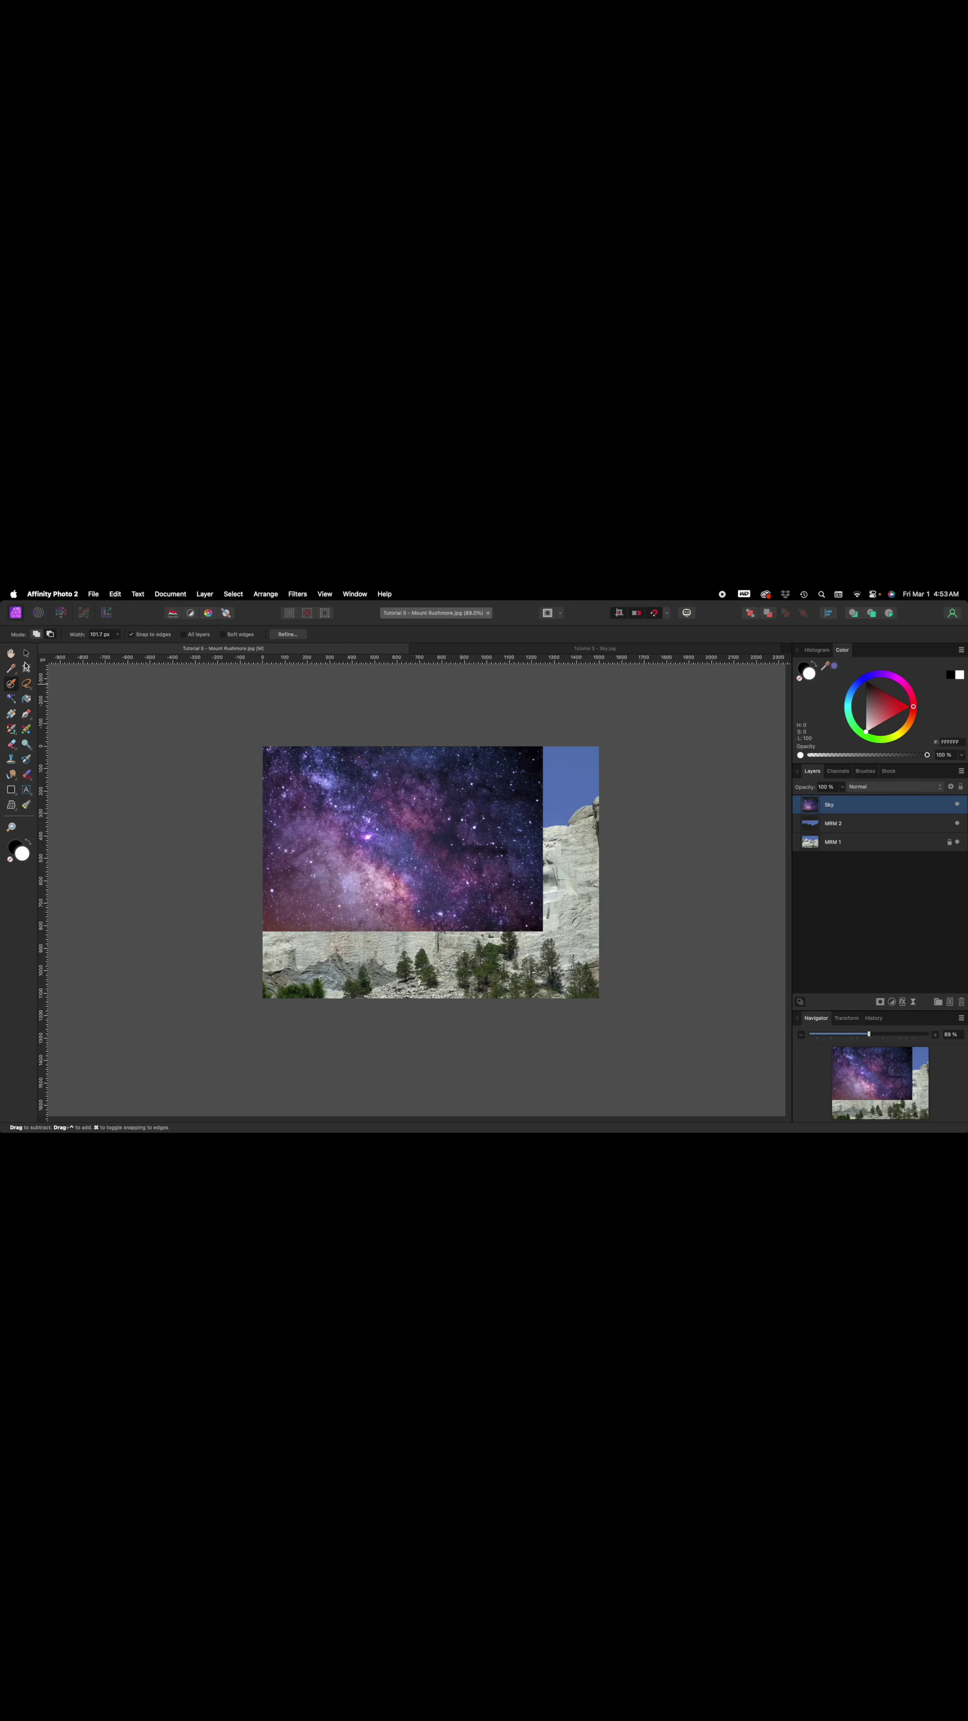
{"action": "left_click", "coordinate": [26, 653]}
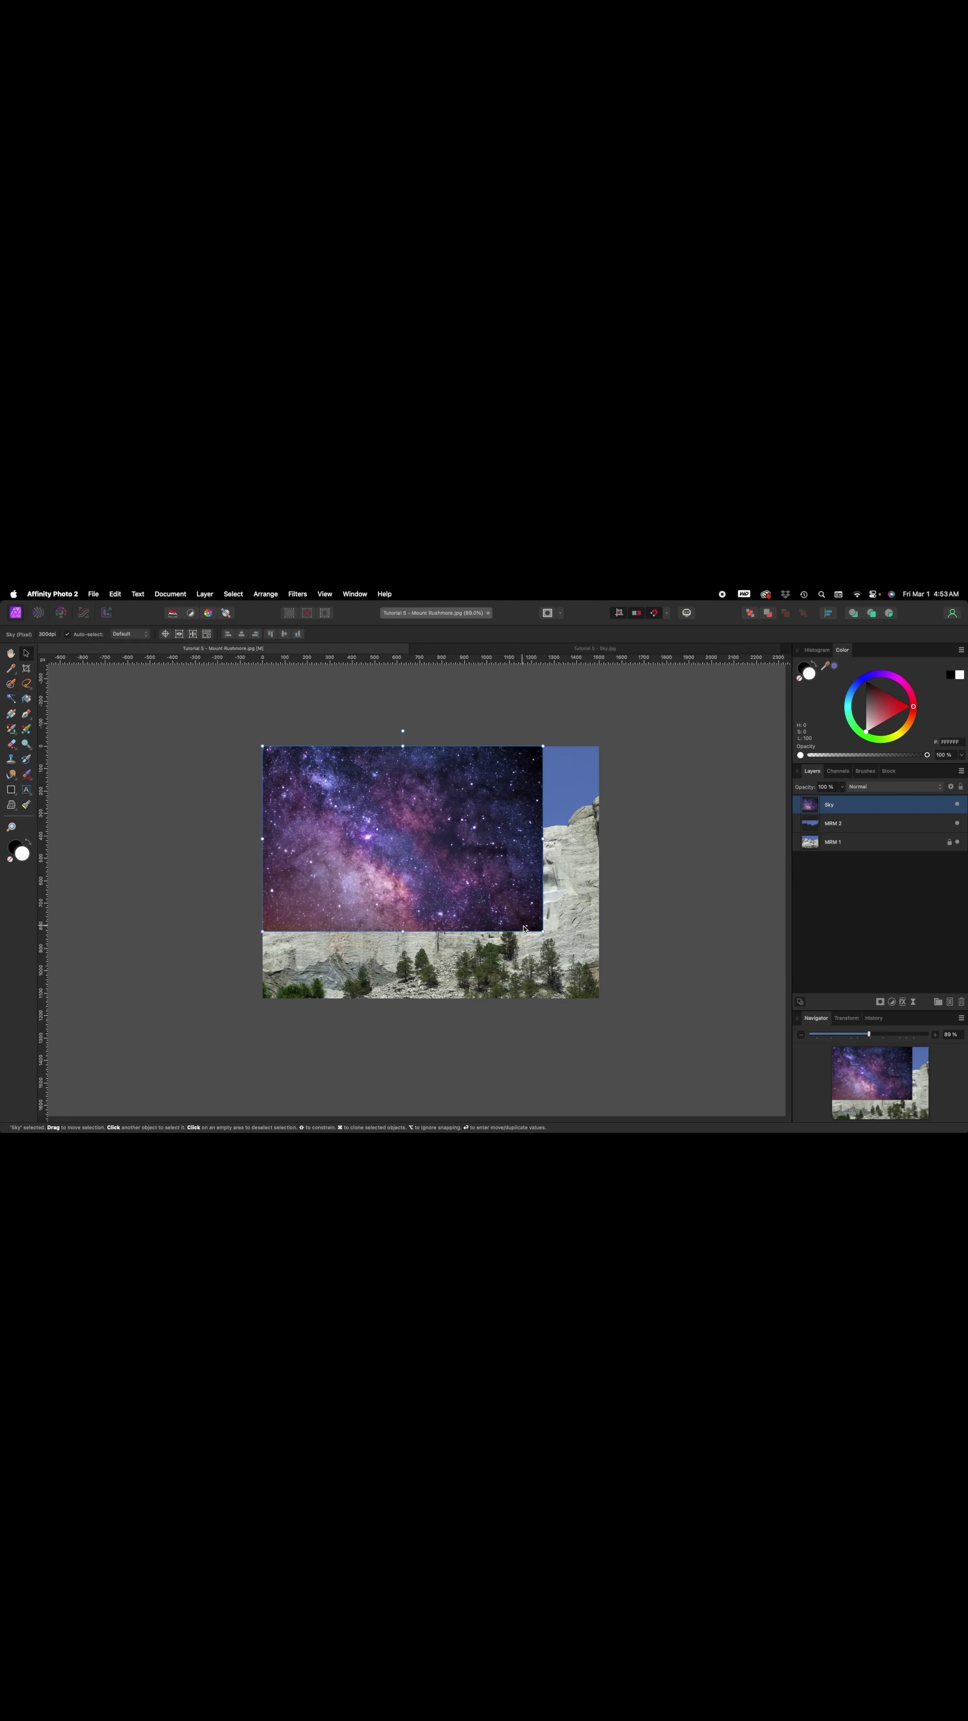
{"action": "left_click_drag", "start_coordinate": [542, 932], "coordinate": [600, 967]}
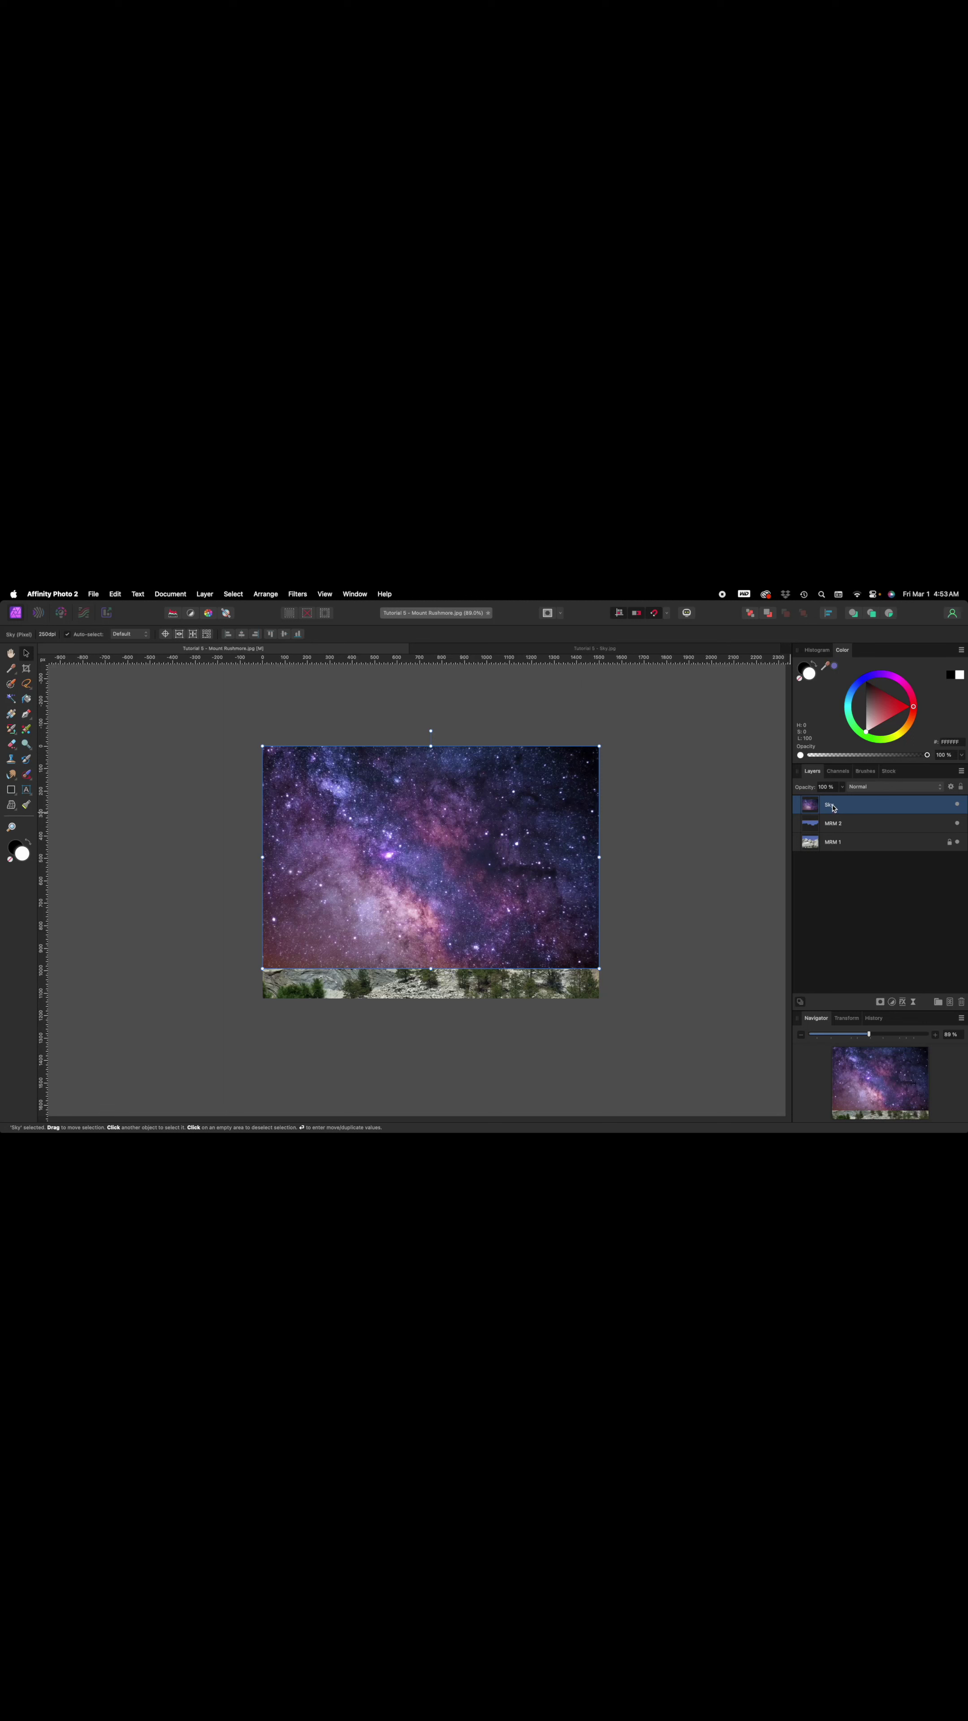
Clip the Sky layer inside the MRM 2 layer so the stars fill only the cut-out sky area
{"action": "left_click_drag", "start_coordinate": [831, 809], "coordinate": [833, 829]}
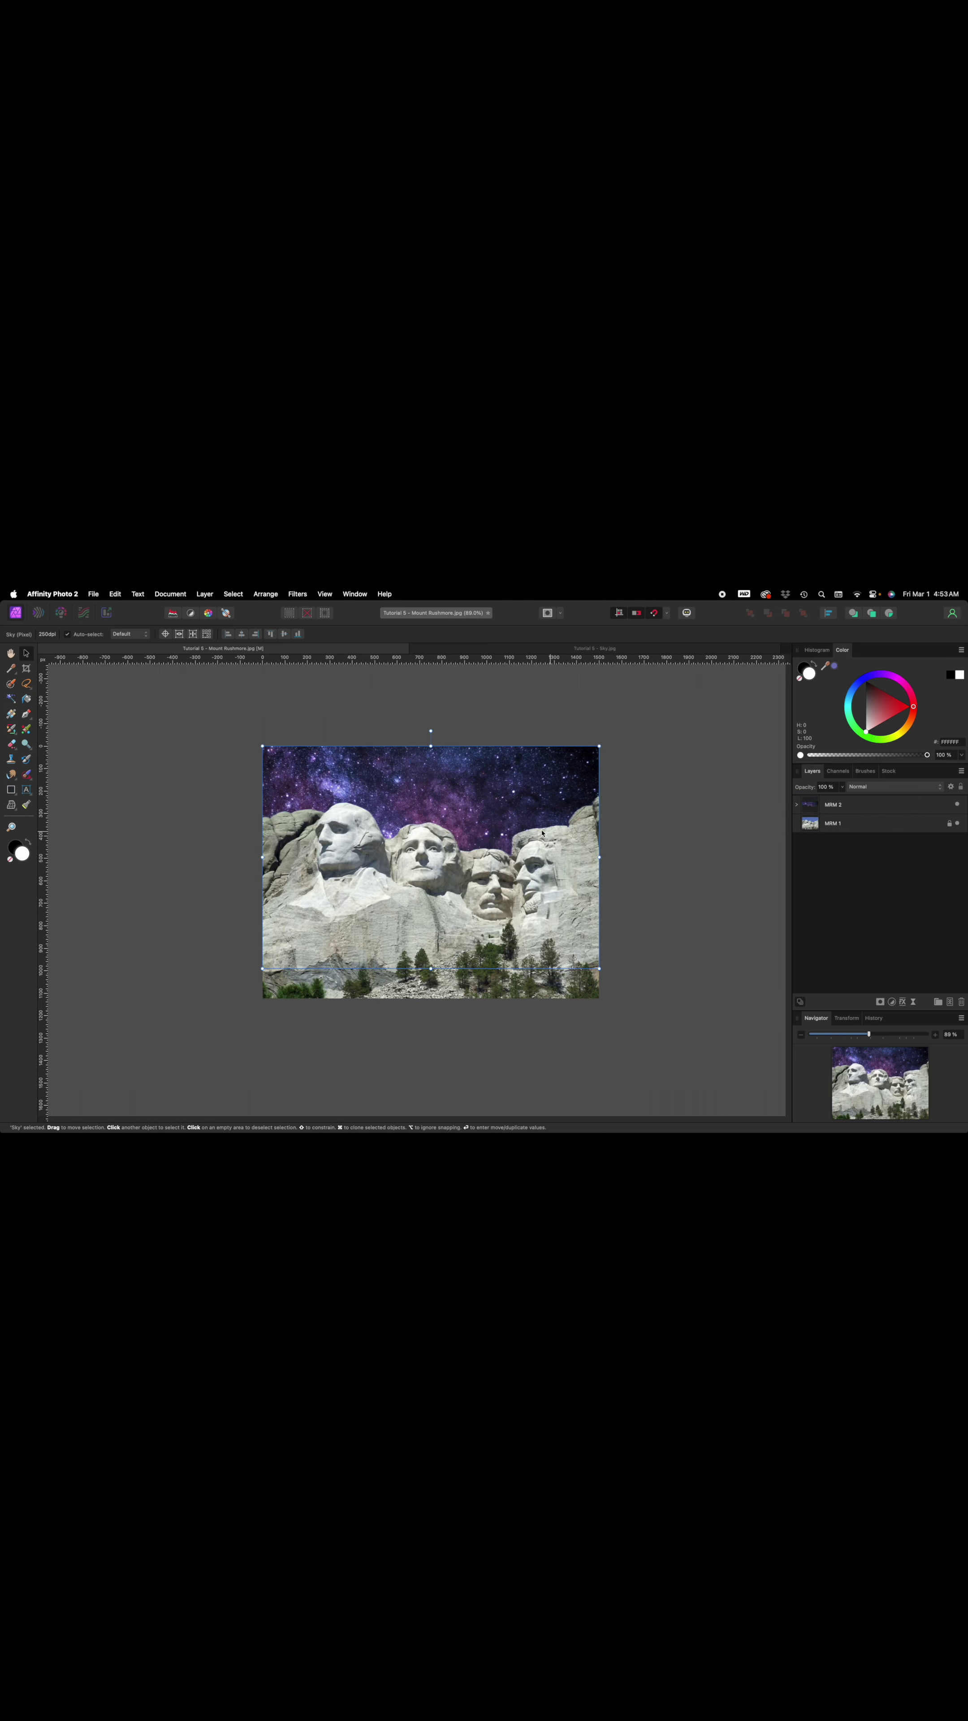
{"action": "left_click", "coordinate": [797, 805]}
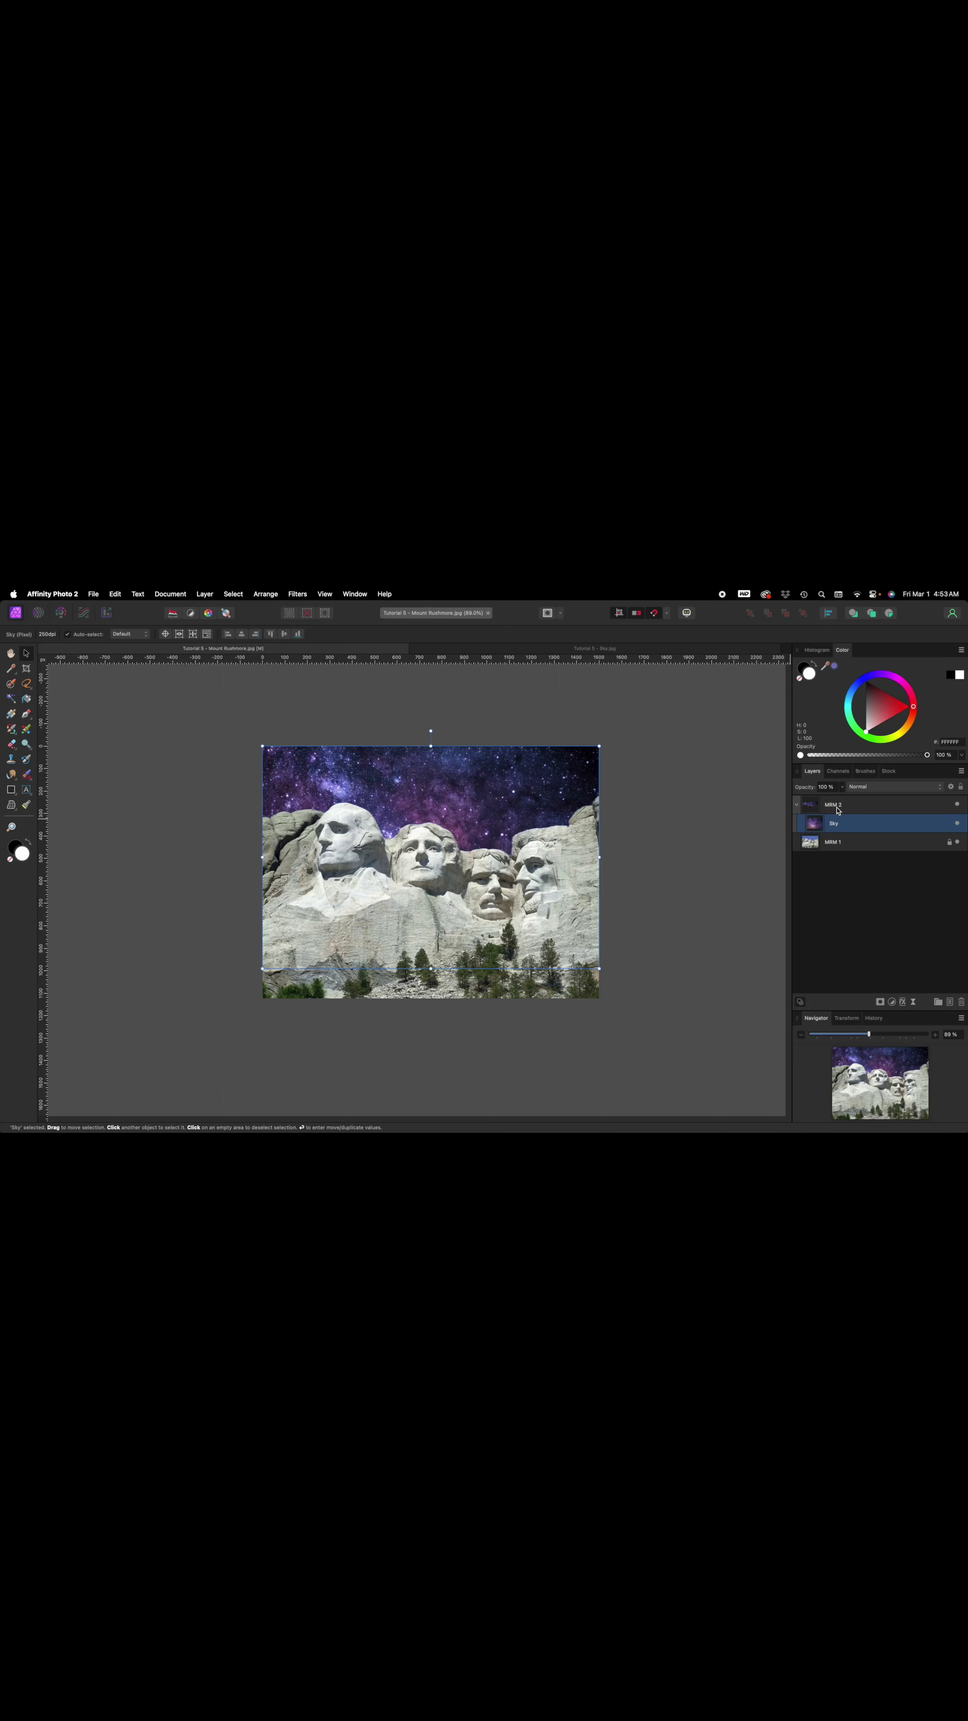
{"action": "left_click", "coordinate": [797, 805]}
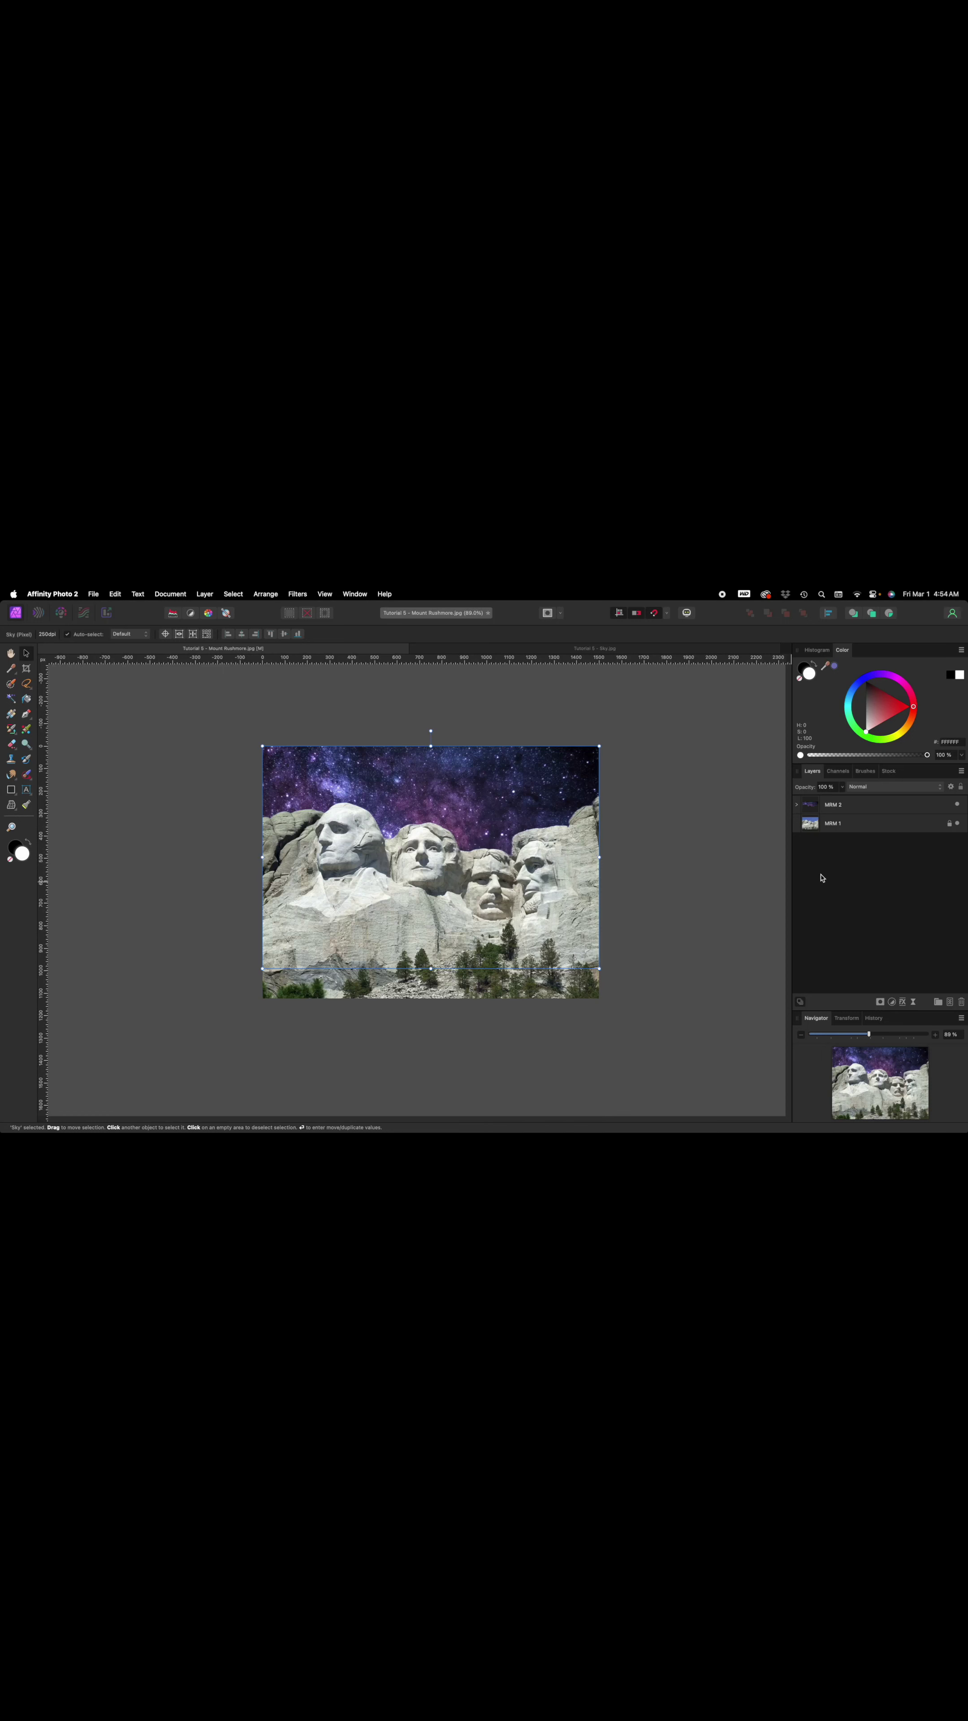
Add a Brightness and Contrast adjustment to the MRM 1 layer with brightness at about -30% and contrast at 25%
{"action": "left_click", "coordinate": [838, 825]}
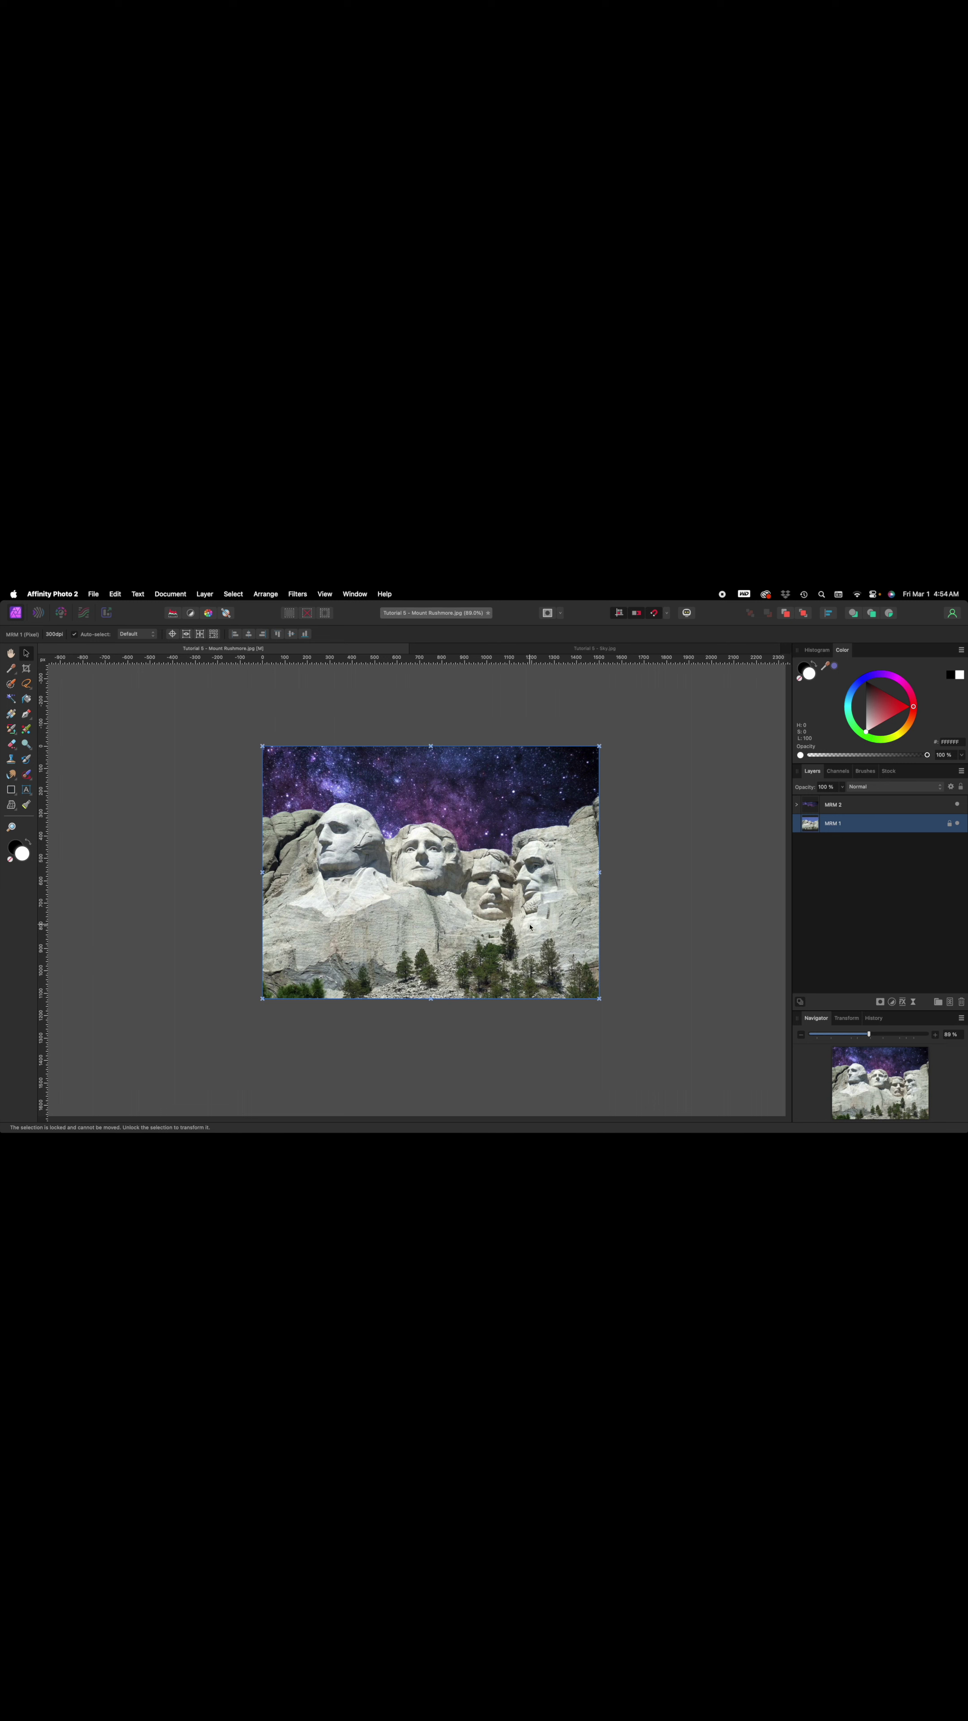
{"action": "left_click", "coordinate": [892, 1003]}
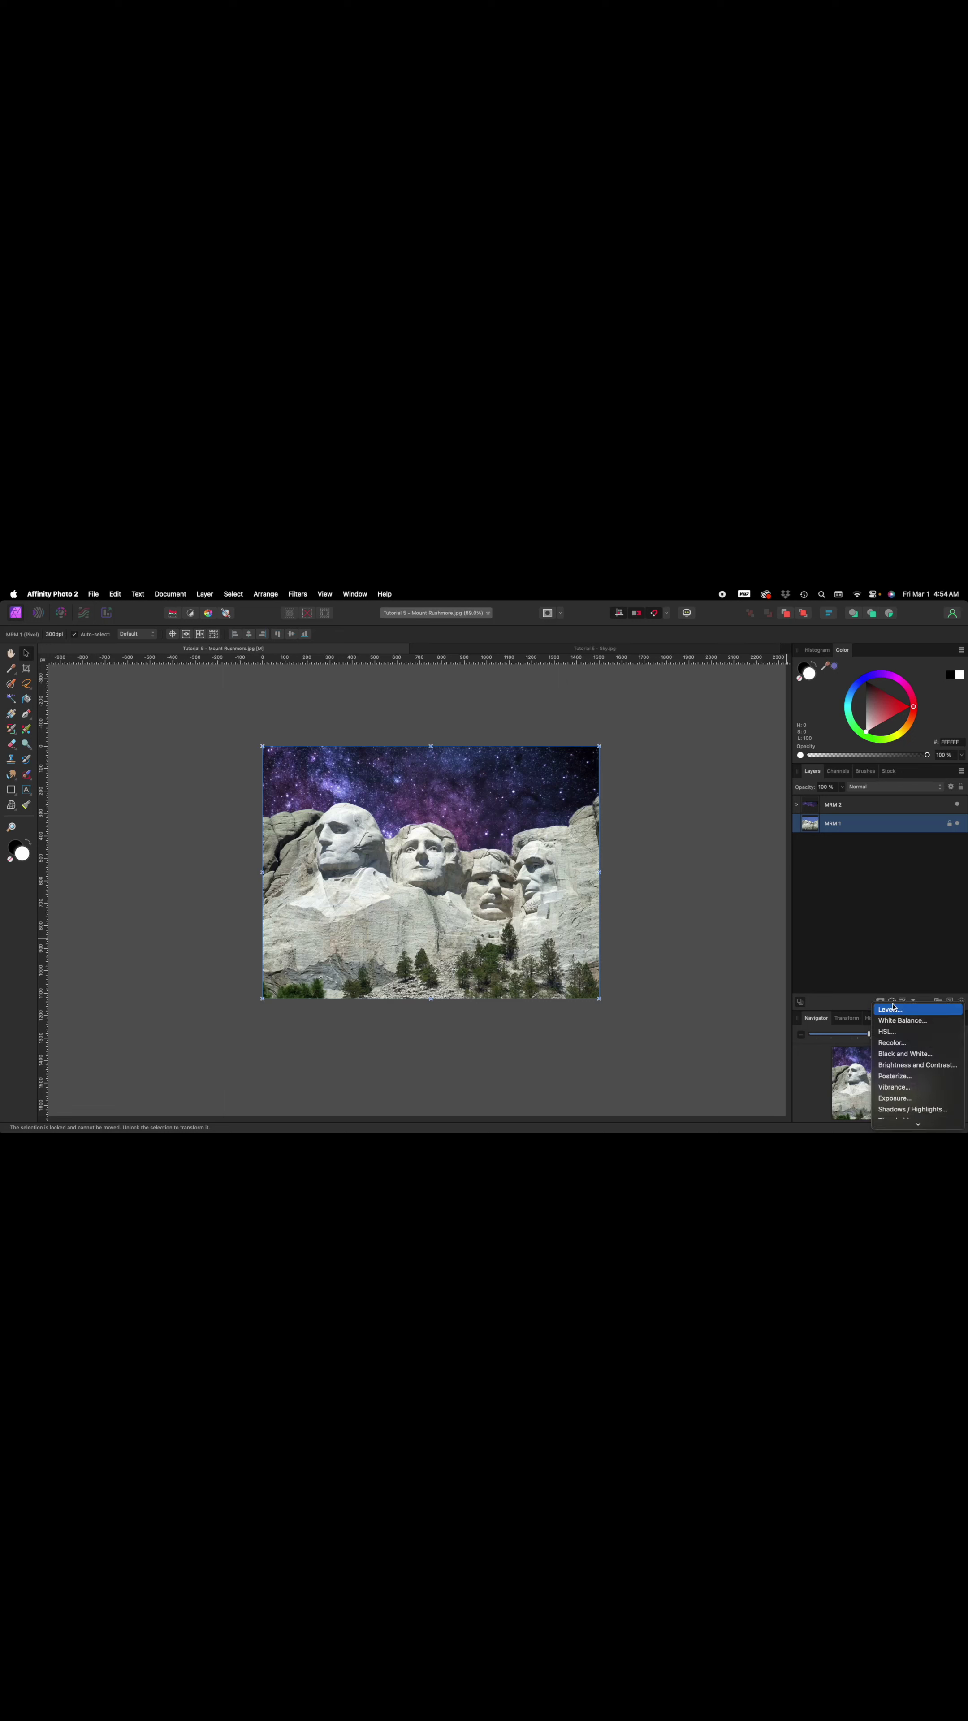
{"action": "left_click", "coordinate": [896, 1066]}
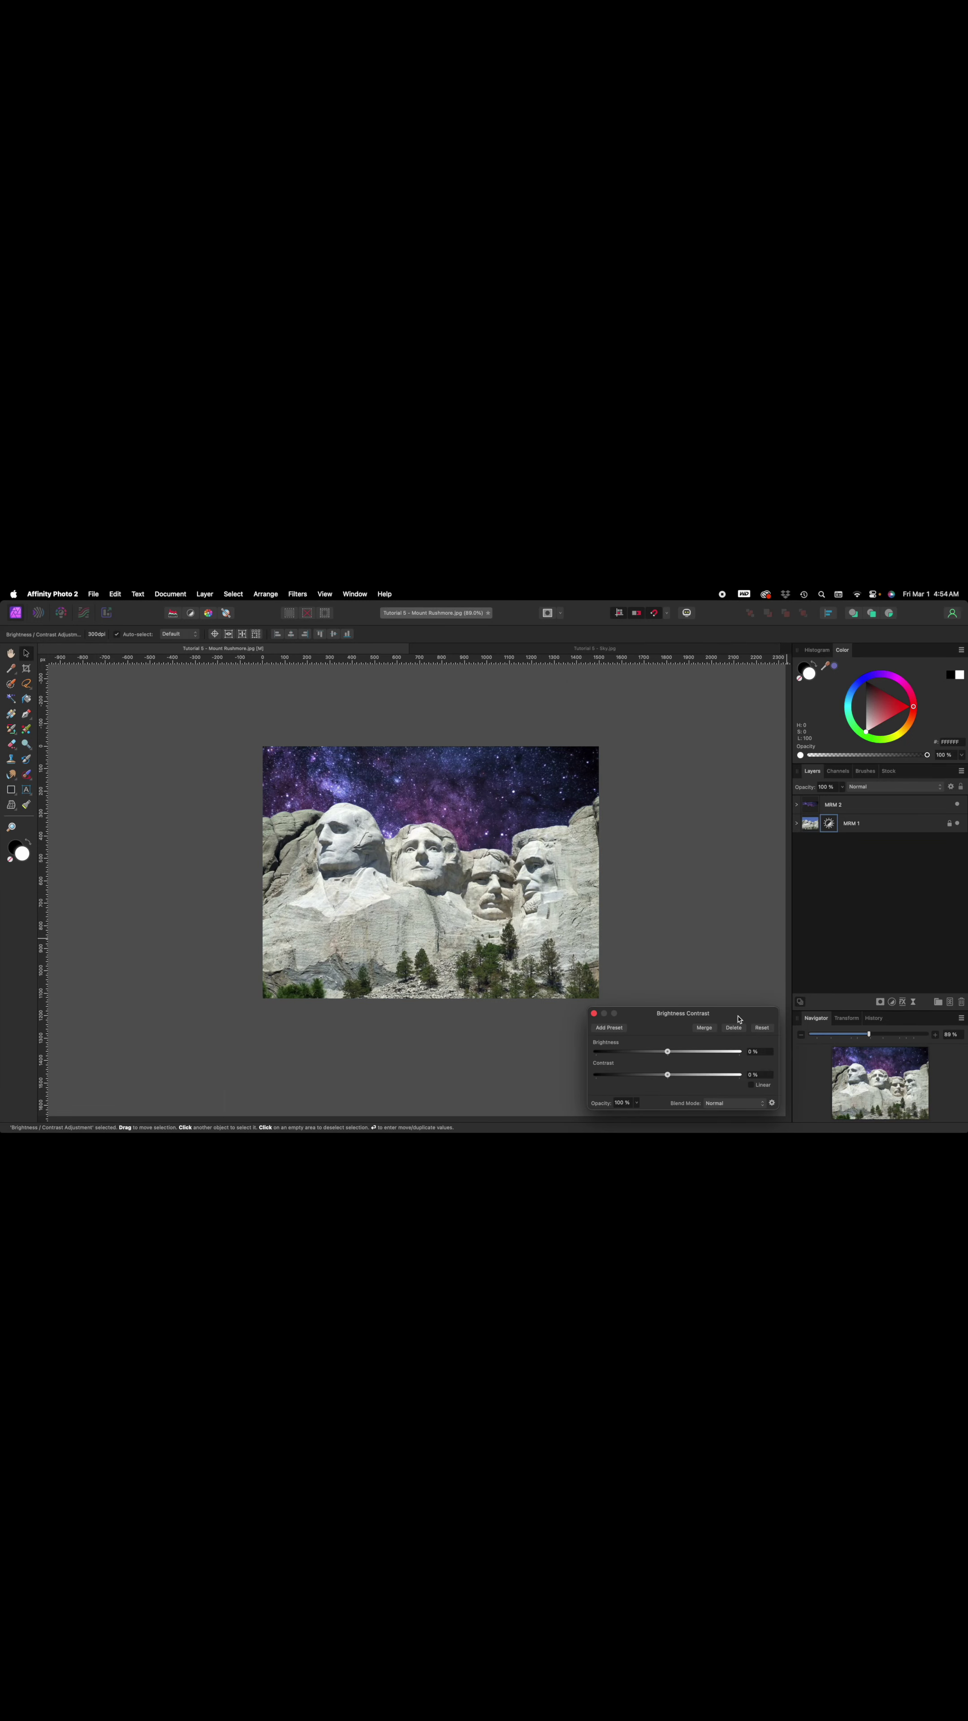
{"action": "left_click_drag", "start_coordinate": [737, 1015], "coordinate": [218, 914]}
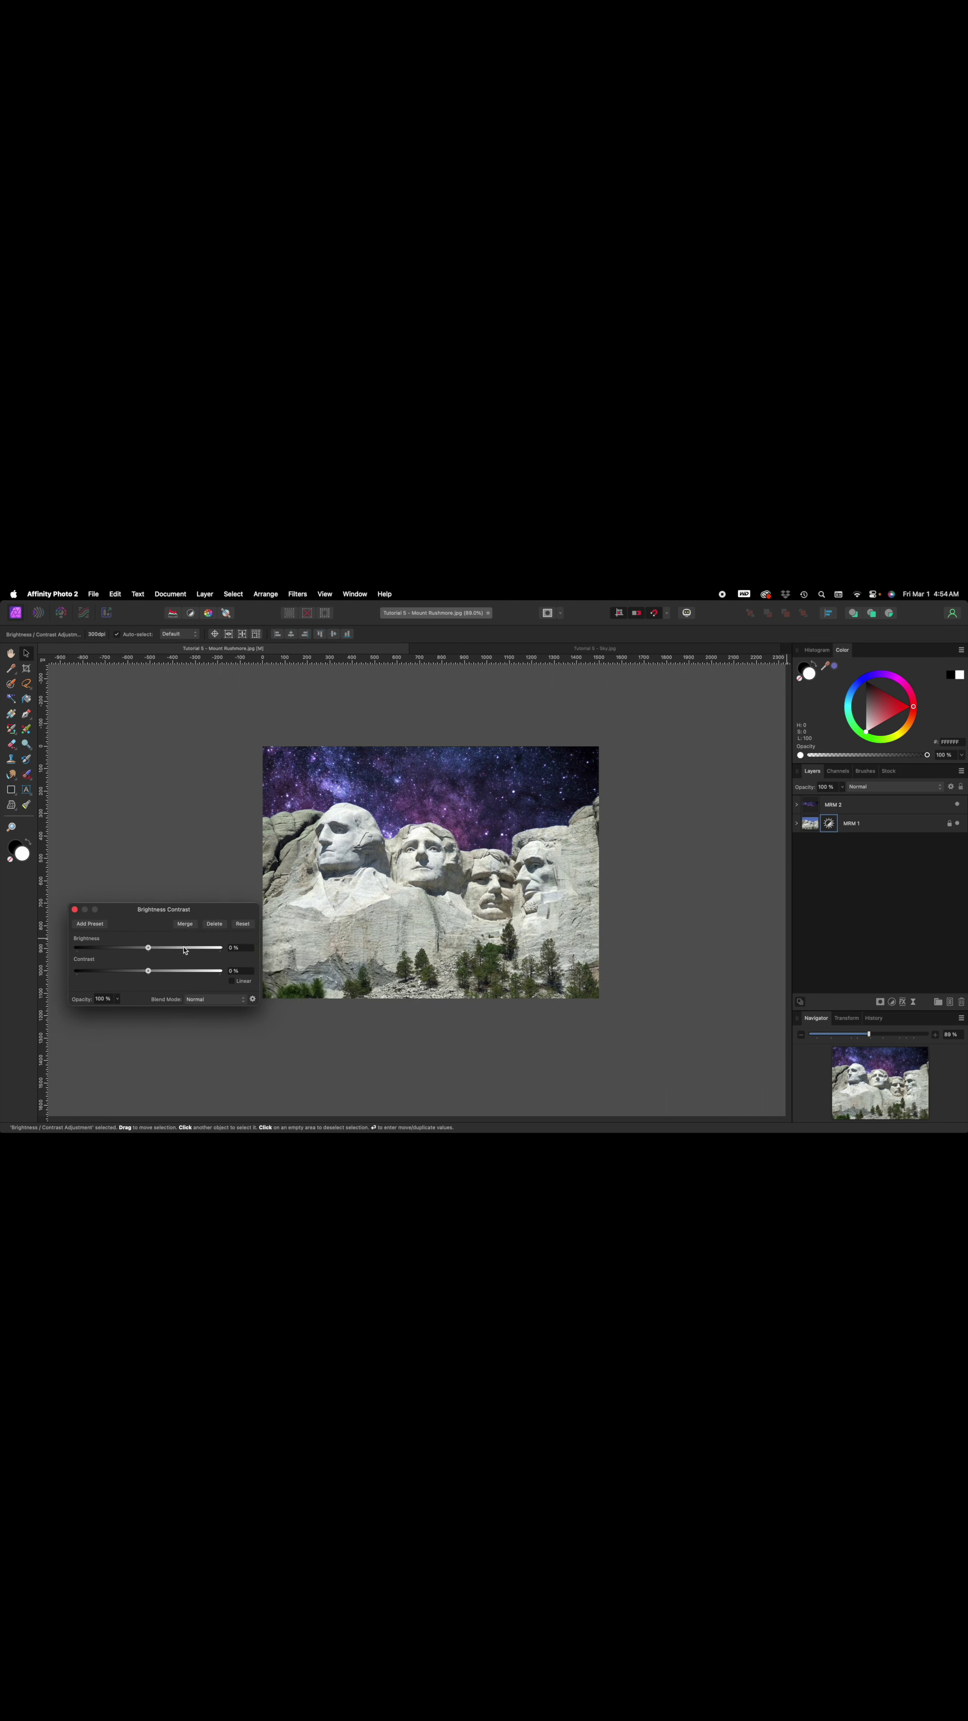
{"action": "left_click_drag", "start_coordinate": [148, 948], "coordinate": [127, 951]}
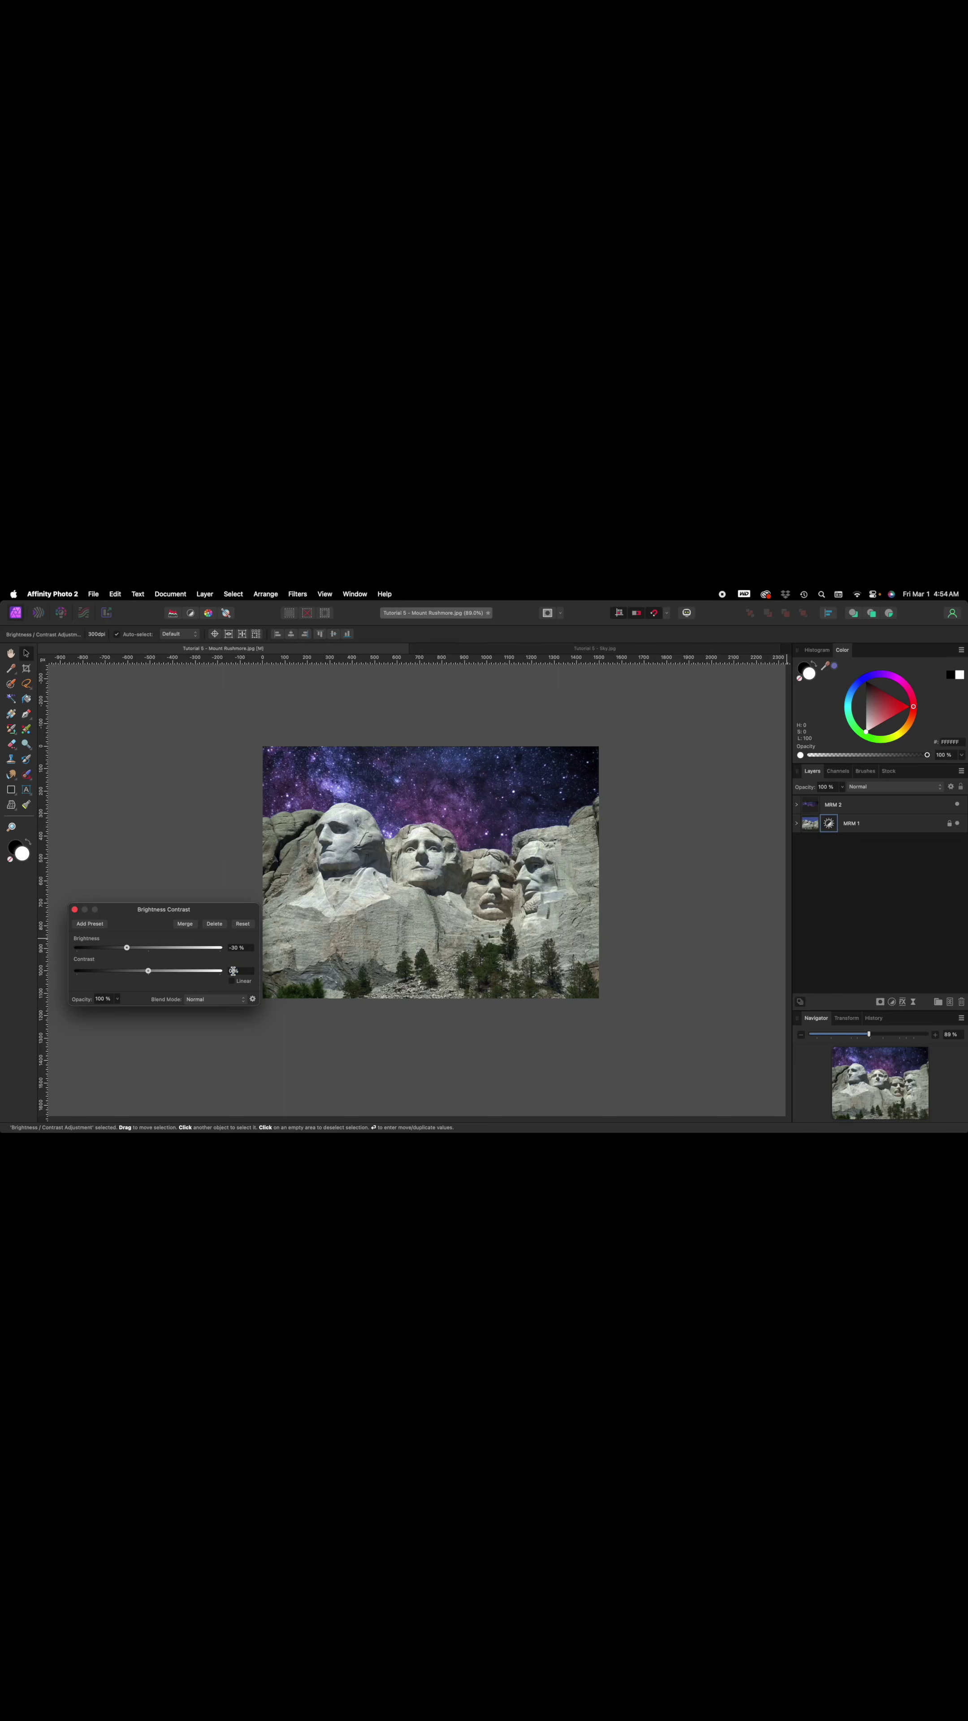
{"action": "type", "text": "25"}
{"action": "key", "text": "Return"}
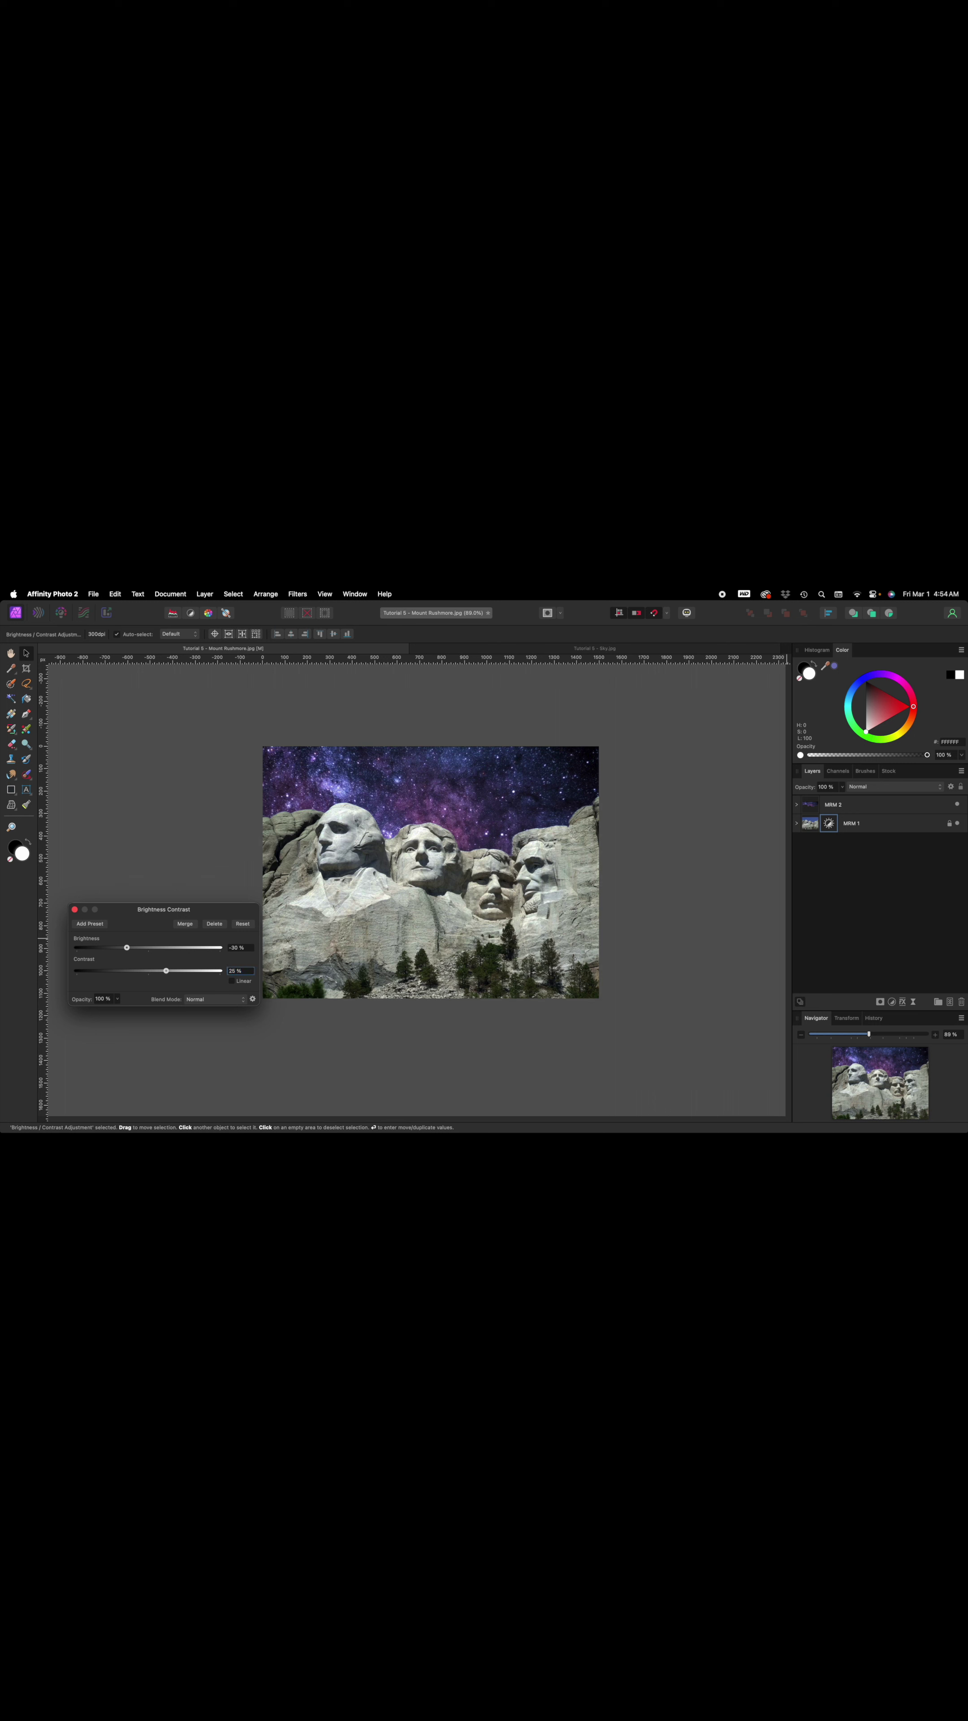
{"action": "left_click", "coordinate": [74, 910]}
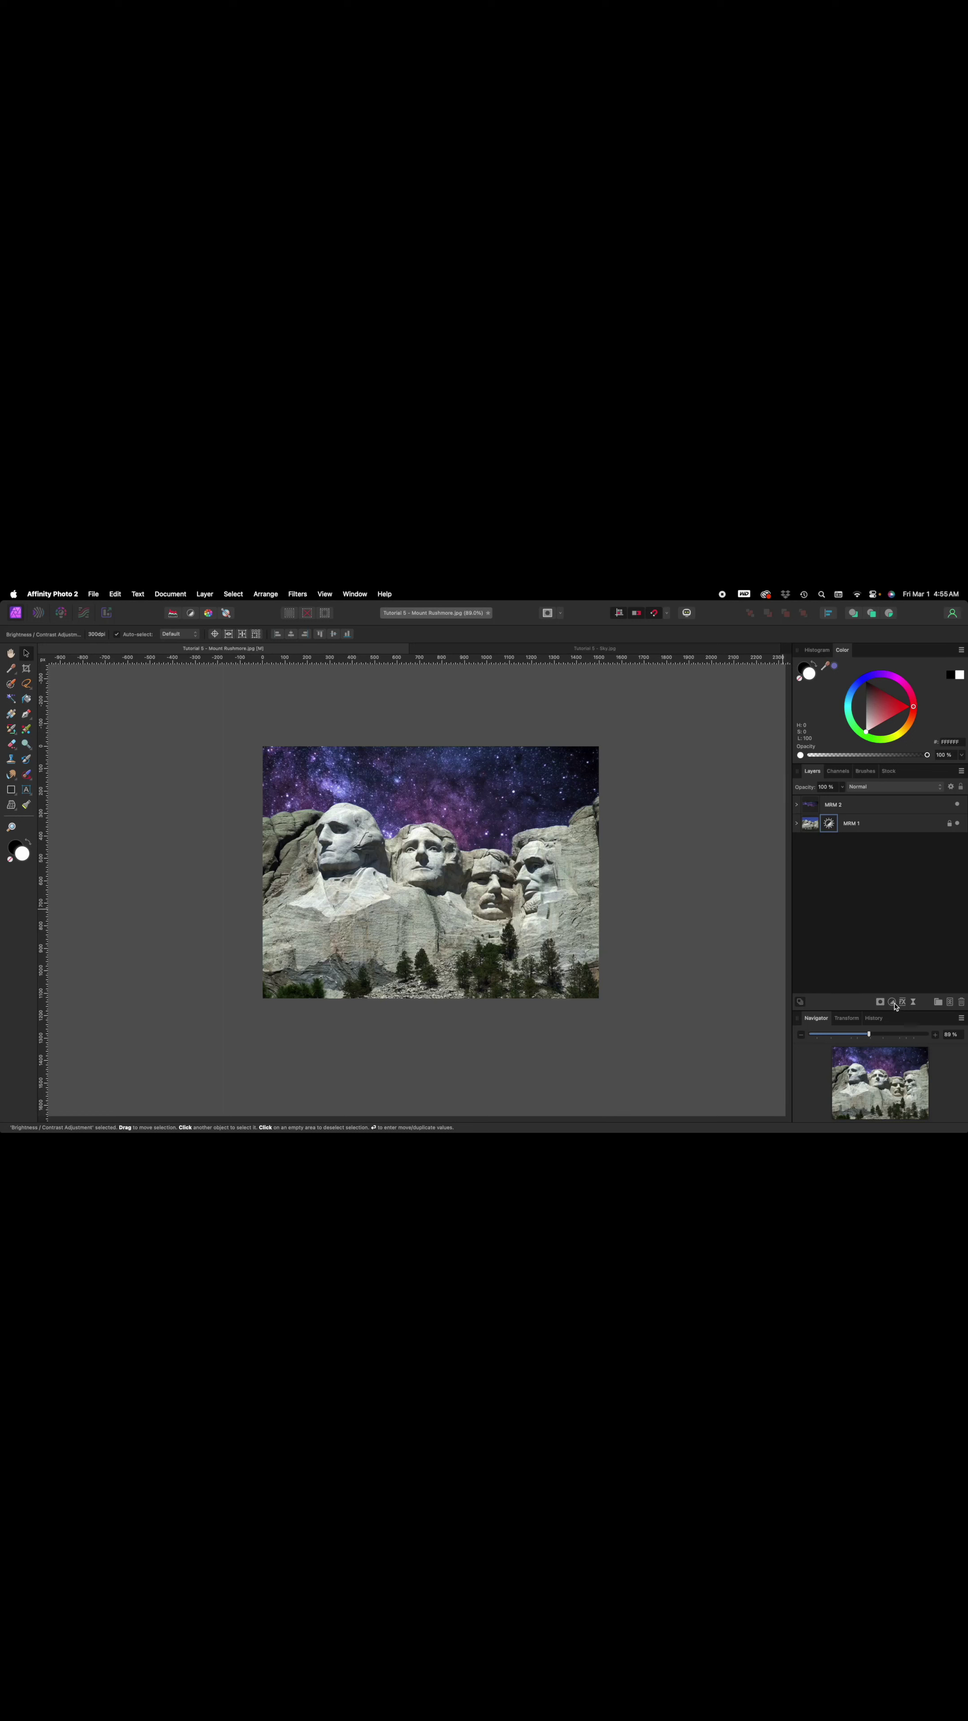
Add a Lens Filter adjustment directly above the MRM 1 layer and change its filter color from the default orange to blue
{"action": "left_click", "coordinate": [891, 1002]}
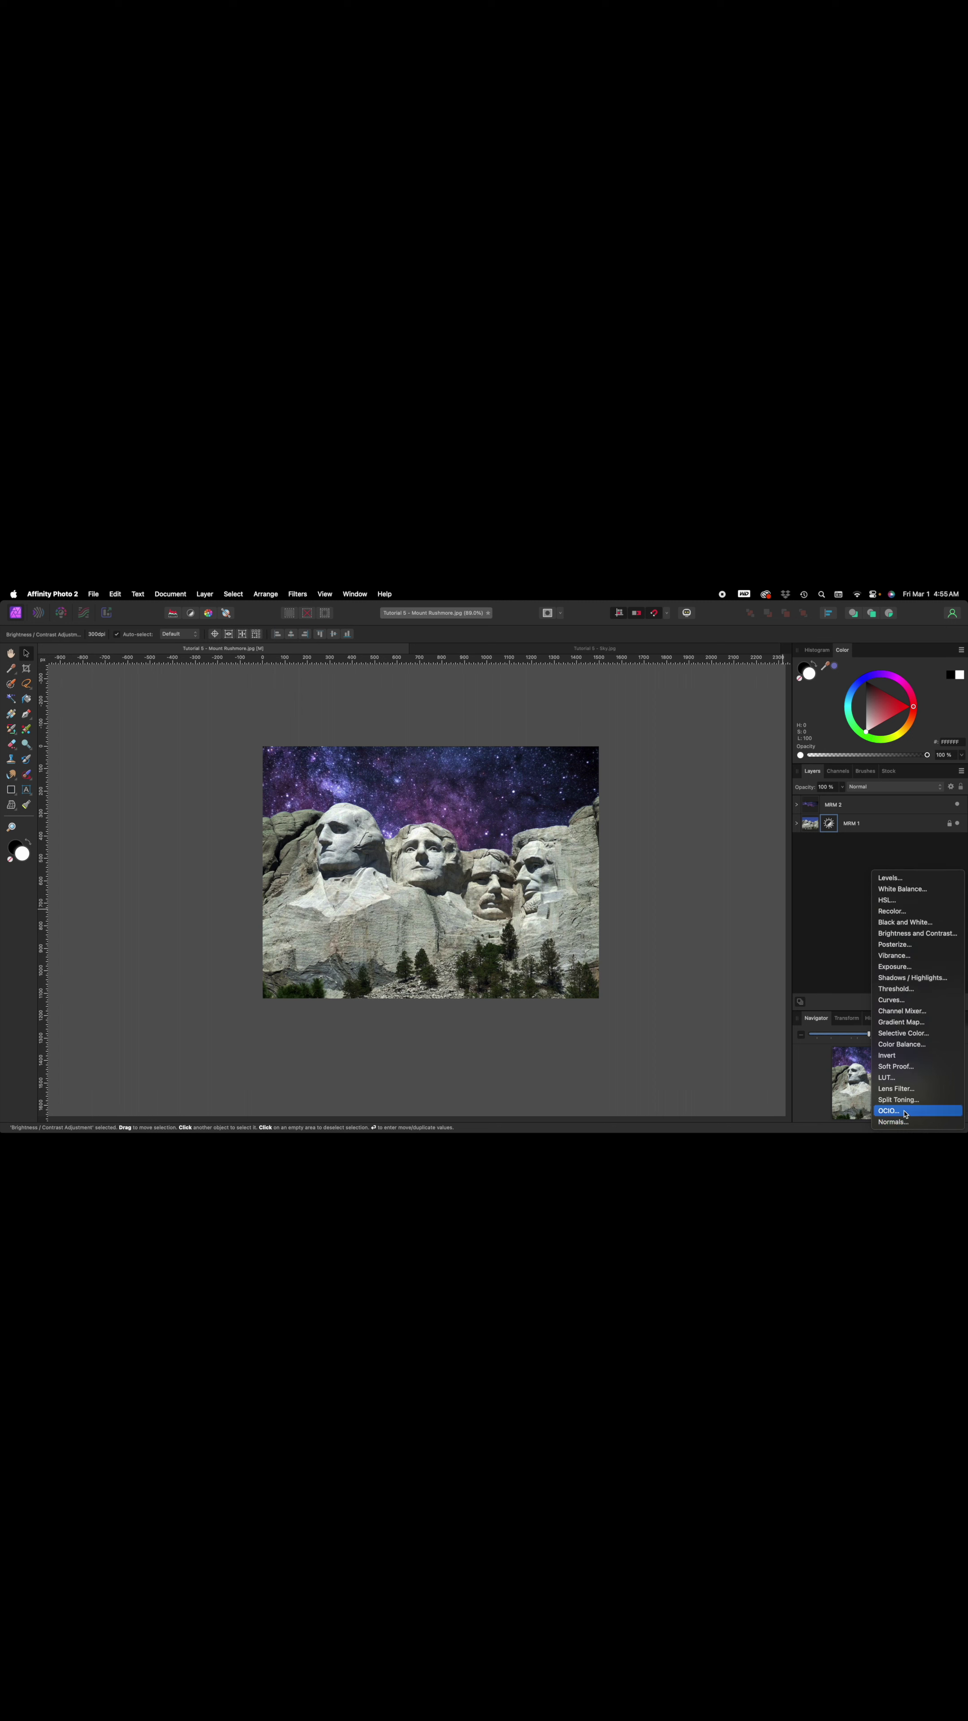
{"action": "left_click", "coordinate": [896, 1088]}
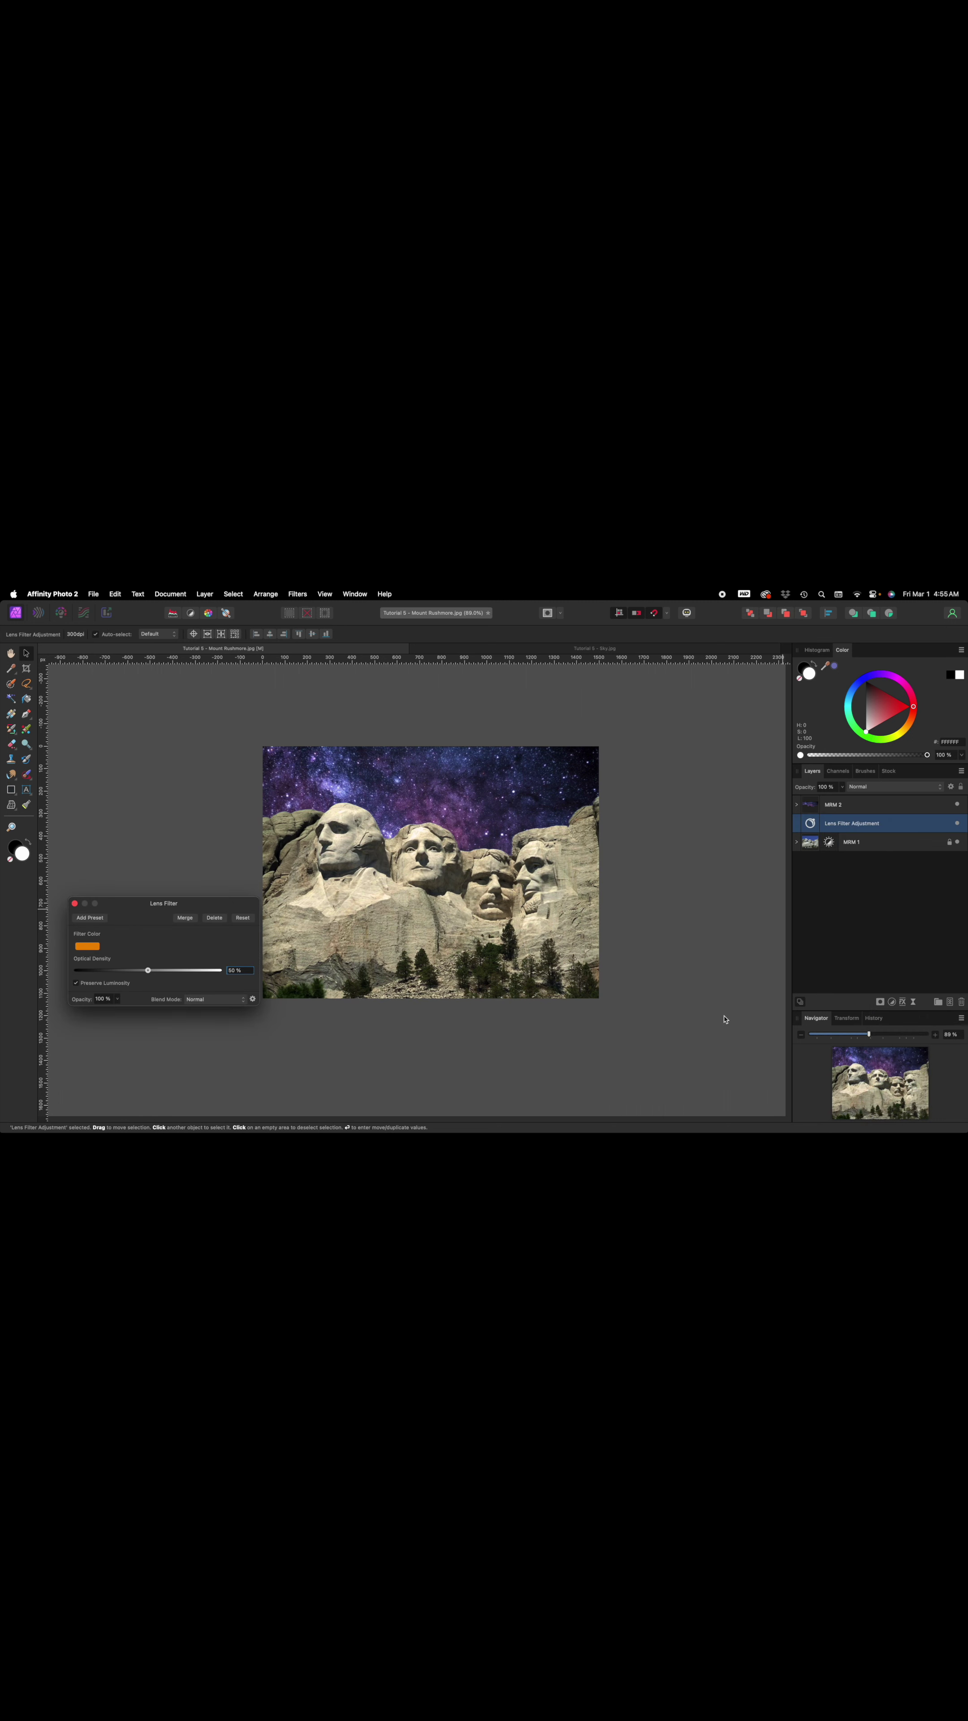
{"action": "left_click_drag", "start_coordinate": [193, 909], "coordinate": [643, 940]}
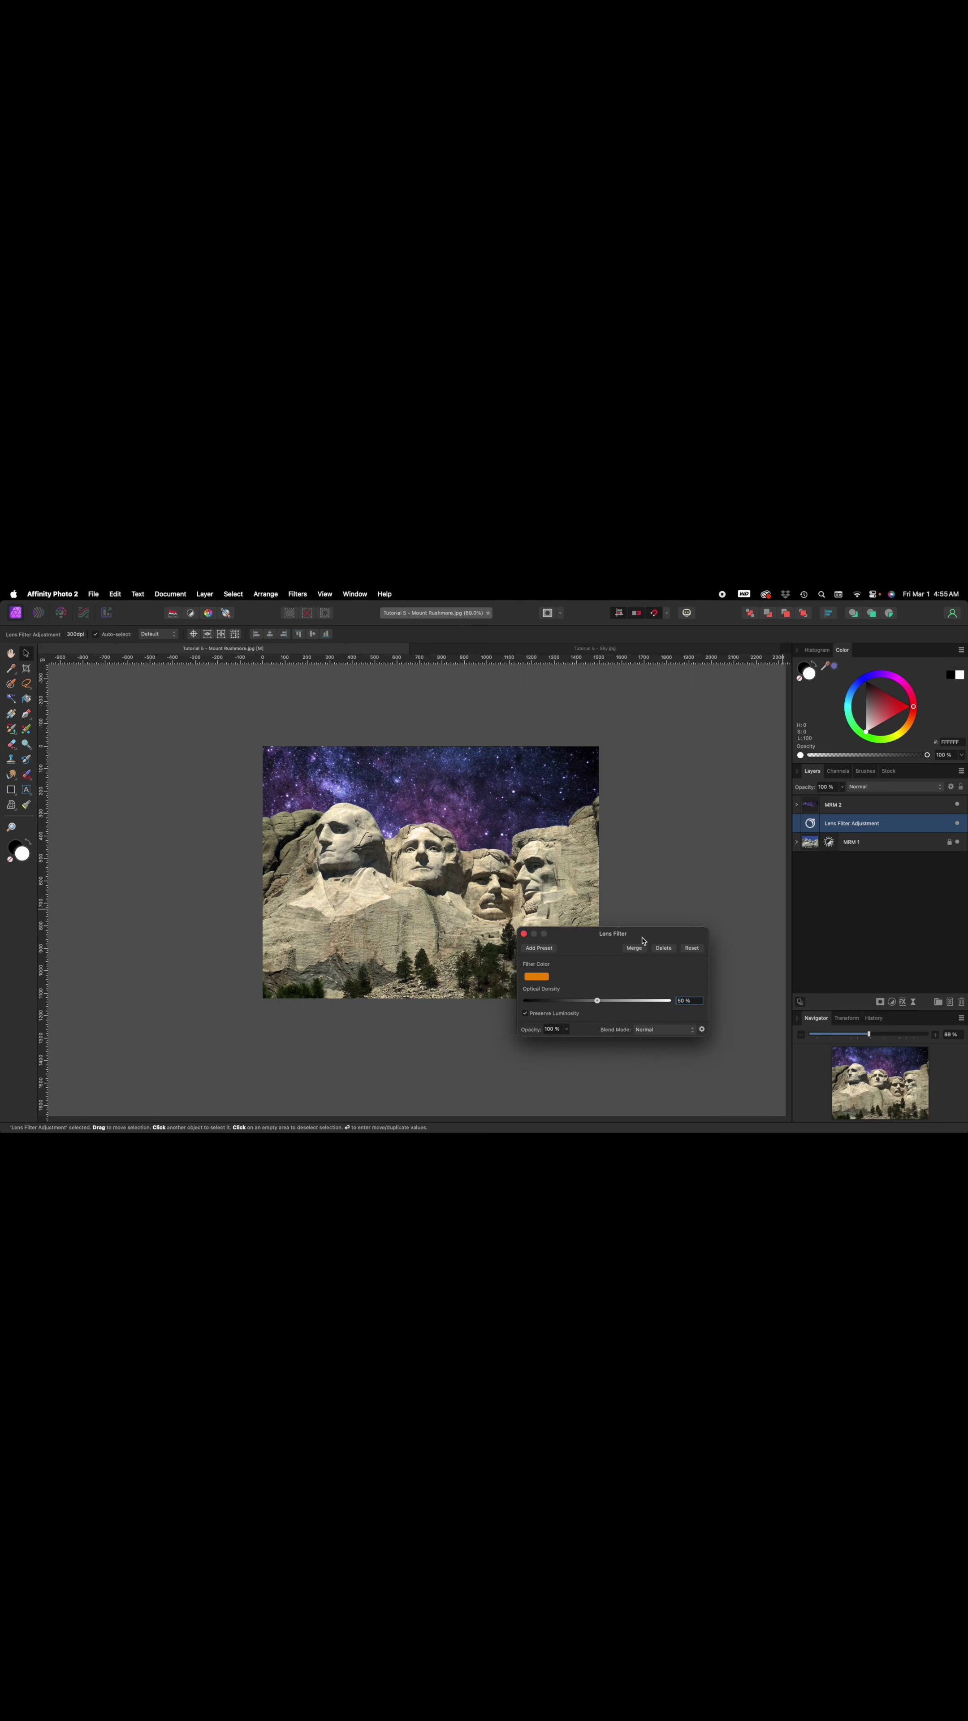
{"action": "left_click", "coordinate": [537, 979]}
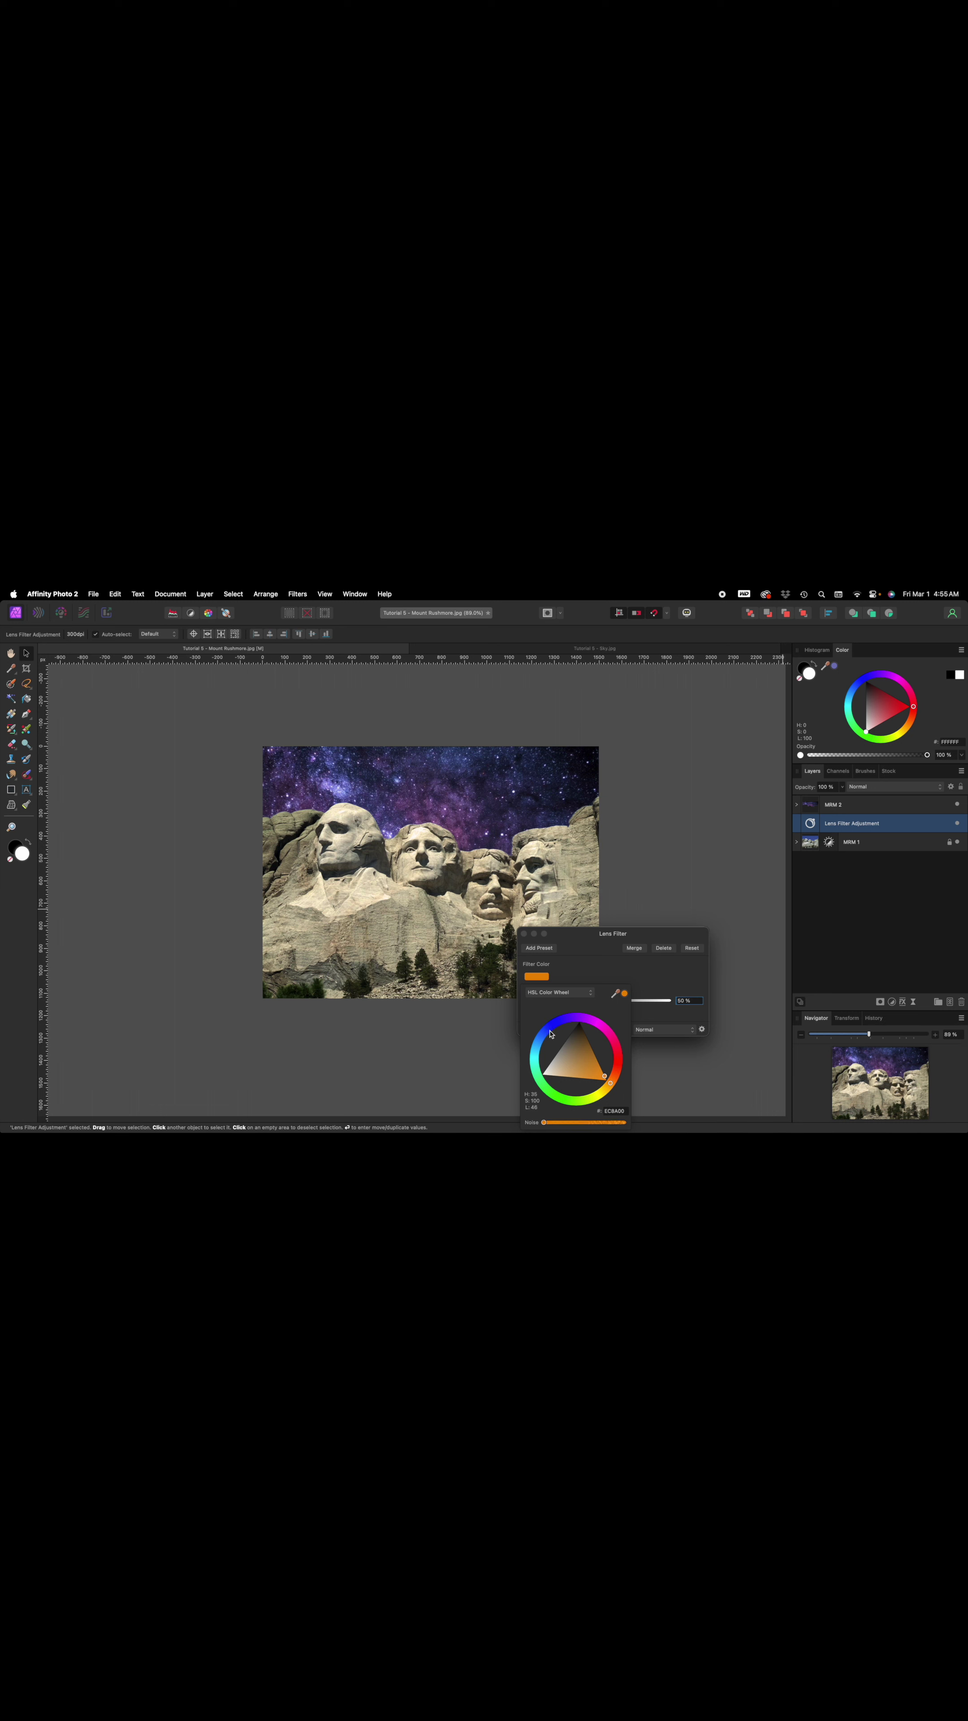
{"action": "left_click_drag", "start_coordinate": [550, 1030], "coordinate": [553, 1029]}
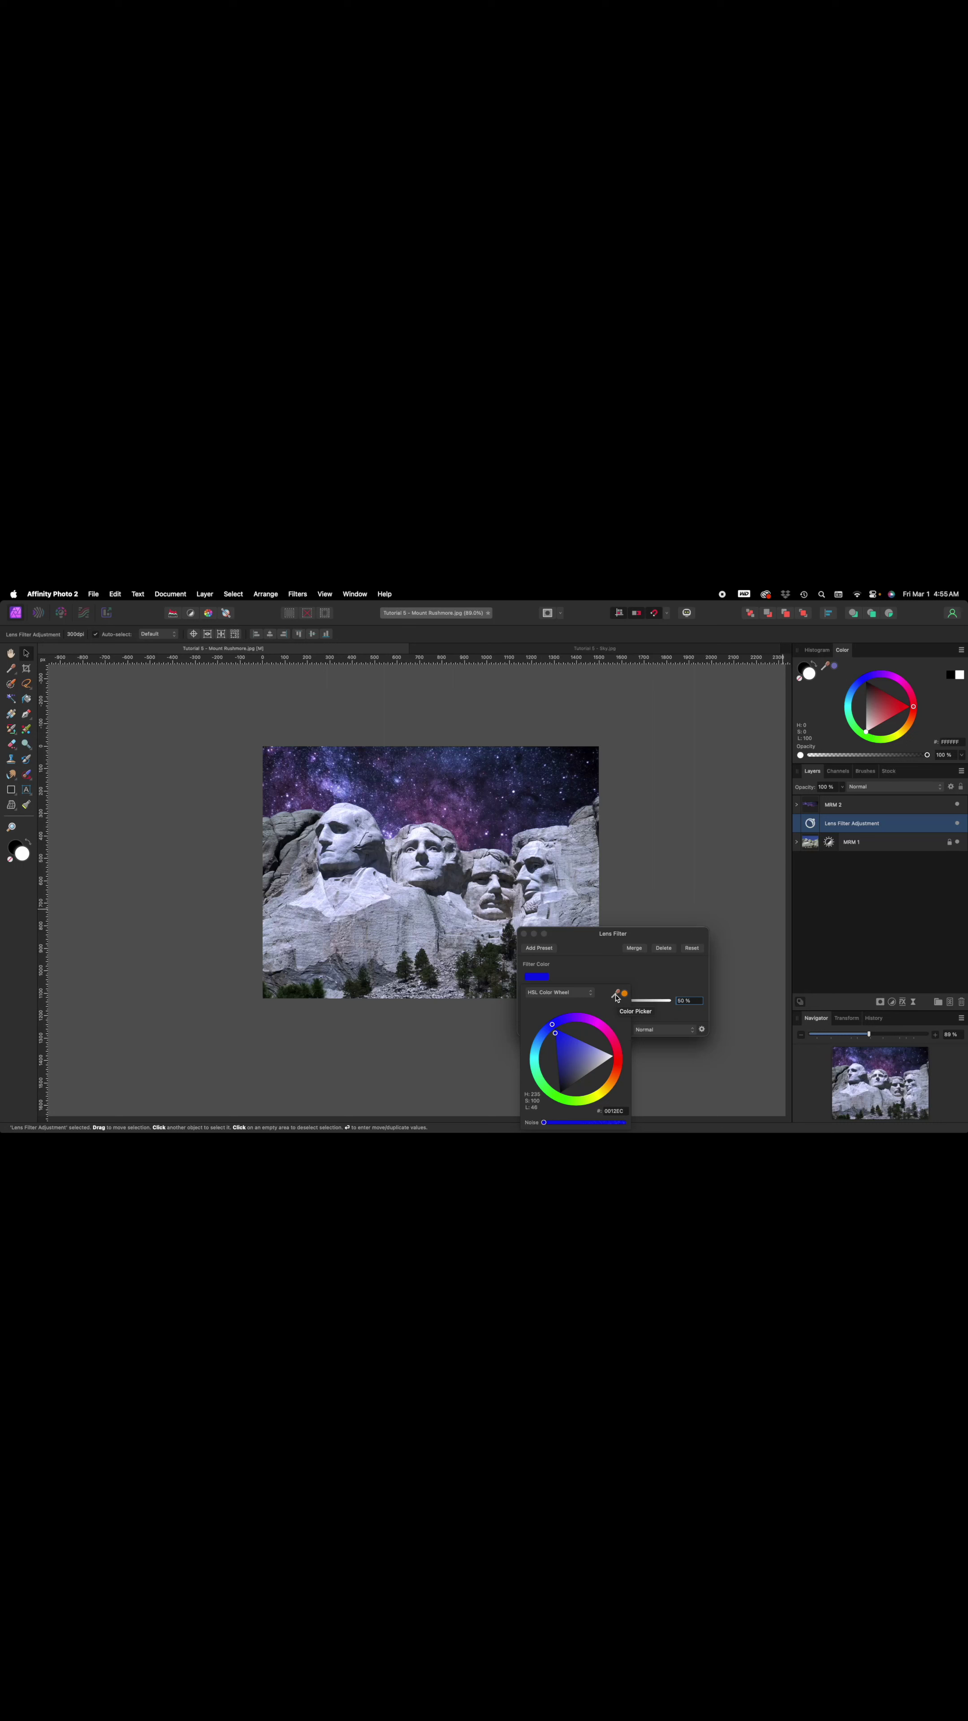
Sample a blue-violet from the starry sky above the leftmost head and apply it as the Lens Filter's color
{"action": "left_click_drag", "start_coordinate": [615, 997], "coordinate": [345, 792]}
{"action": "left_click", "coordinate": [625, 997]}
{"action": "left_click", "coordinate": [656, 942]}
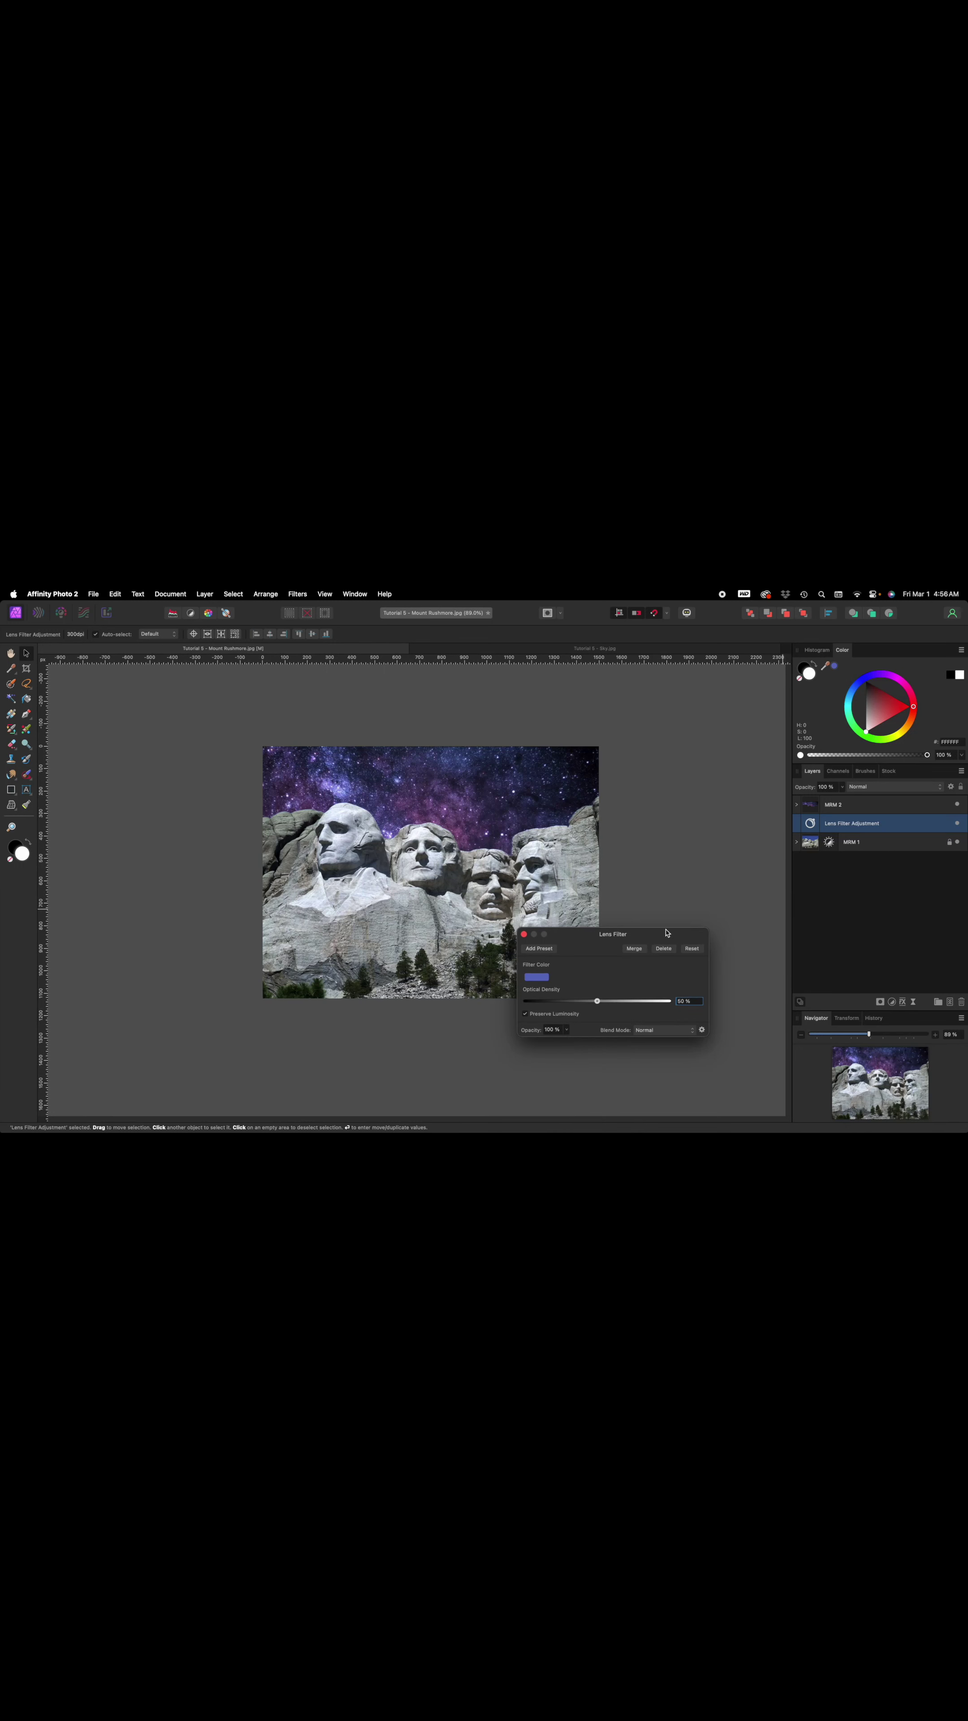
{"action": "left_click_drag", "start_coordinate": [641, 936], "coordinate": [693, 918]}
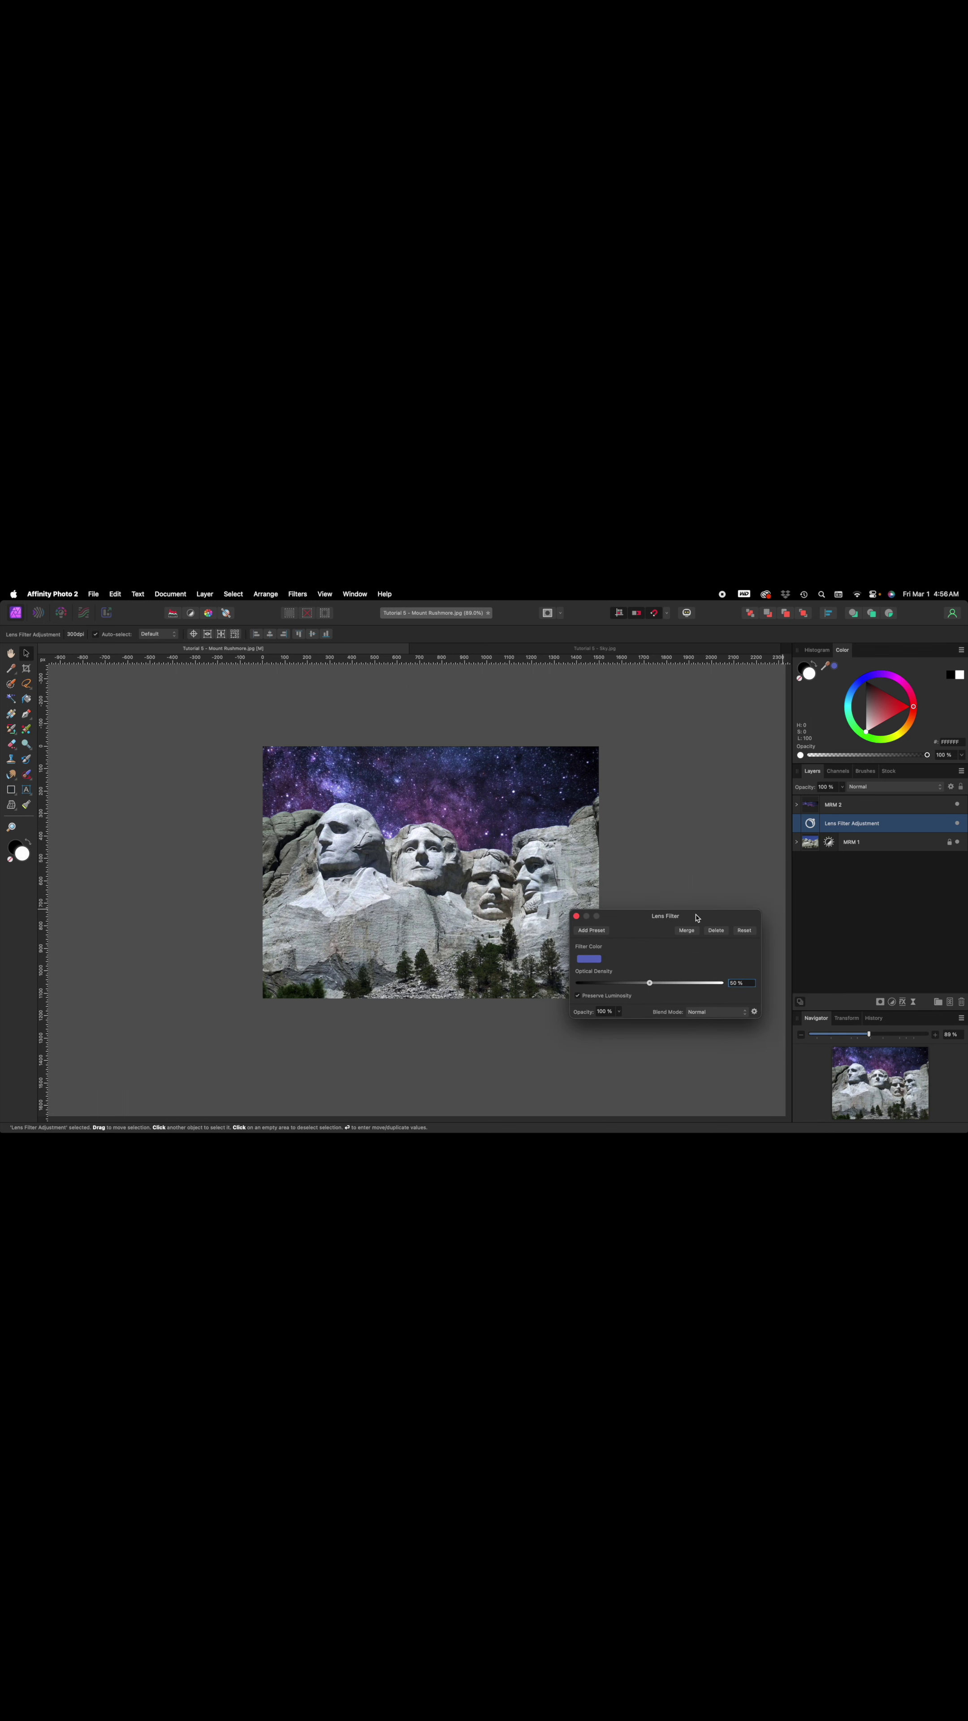
{"action": "left_click", "coordinate": [577, 916]}
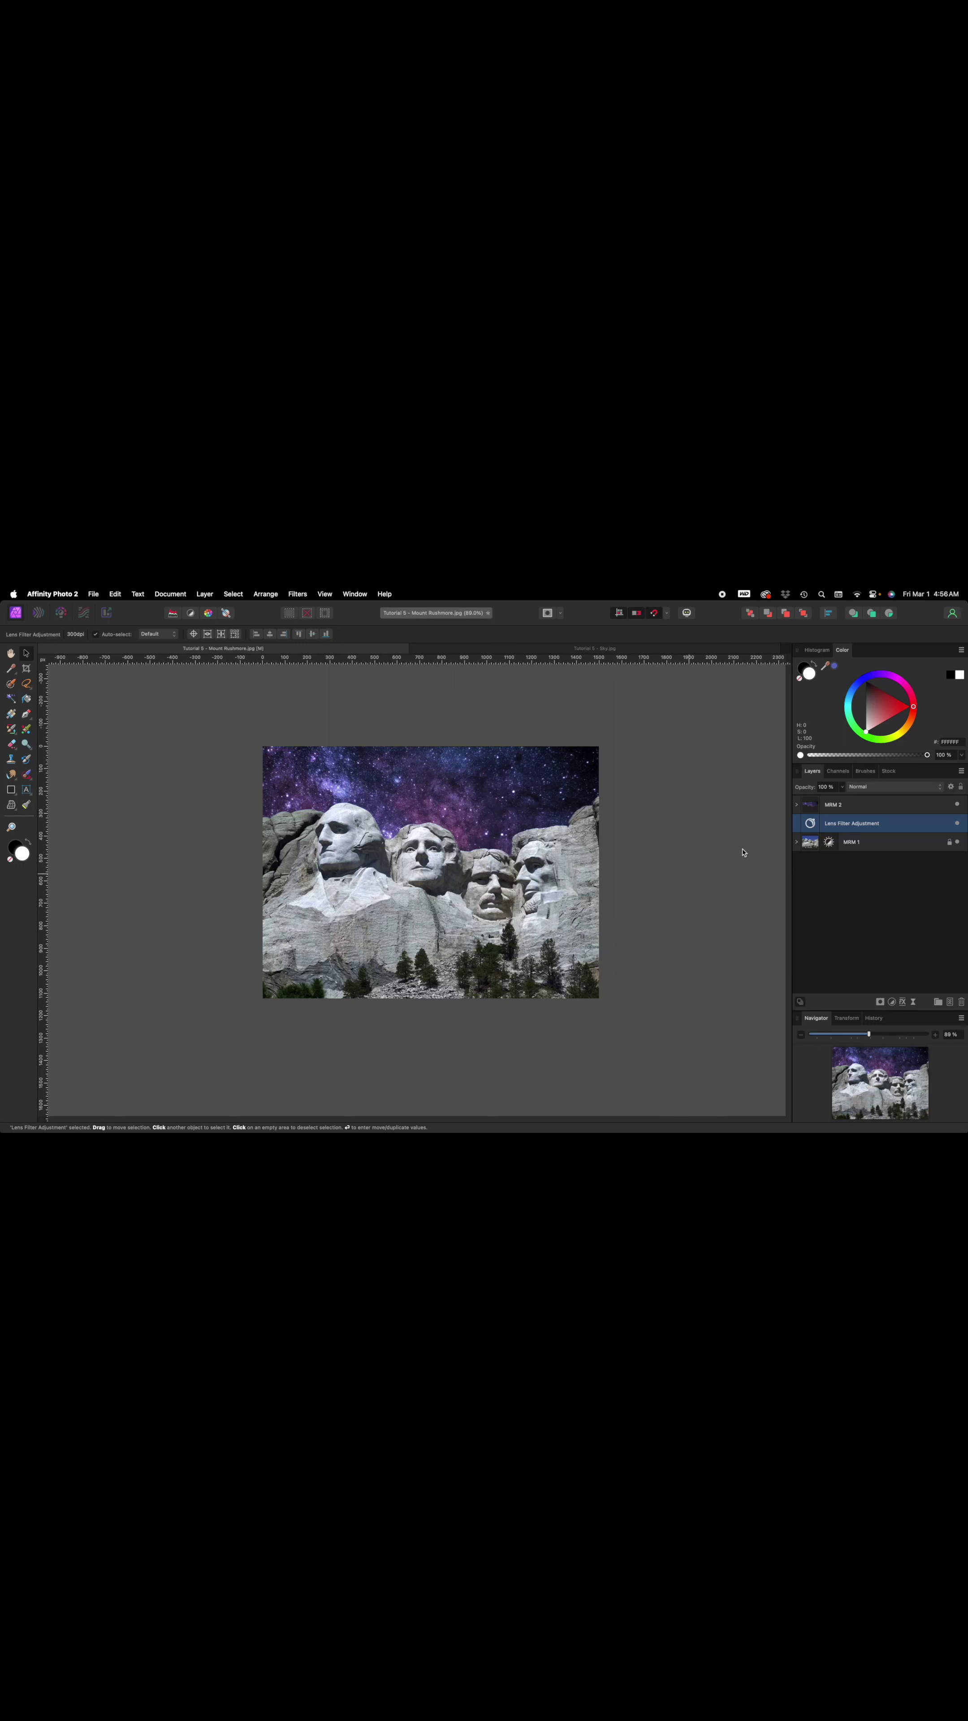
{"action": "left_click_drag", "start_coordinate": [814, 827], "coordinate": [813, 828]}
{"action": "double_click", "coordinate": [812, 827]}
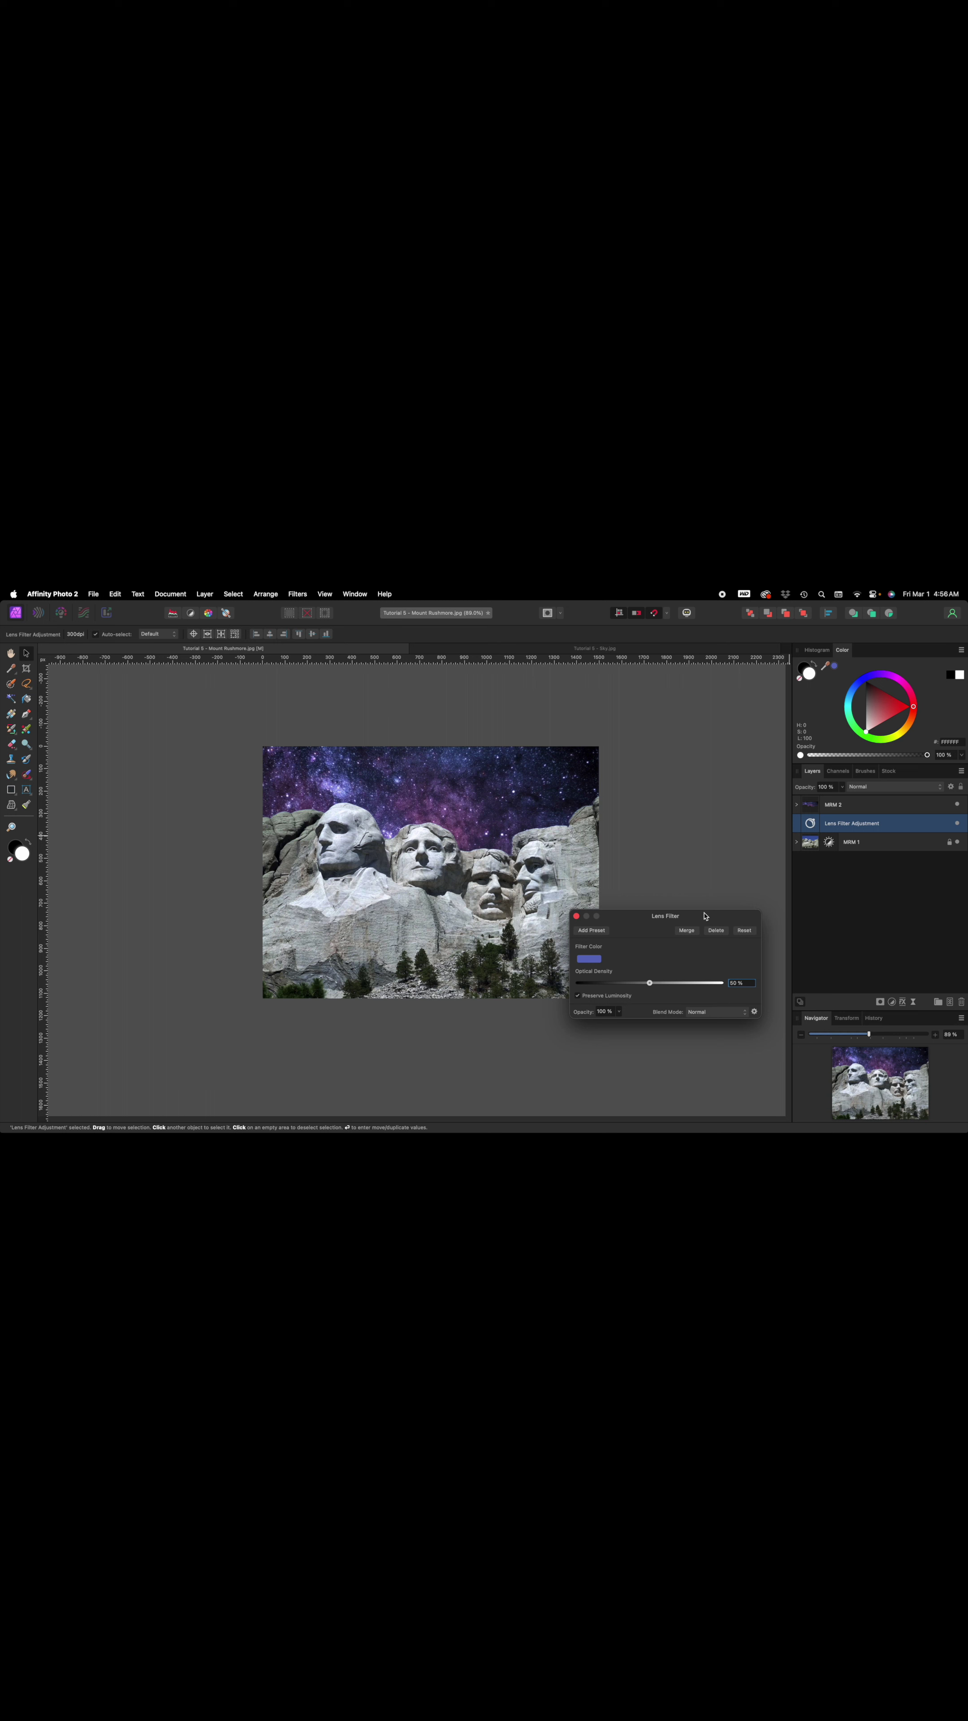
{"action": "left_click_drag", "start_coordinate": [705, 918], "coordinate": [725, 888]}
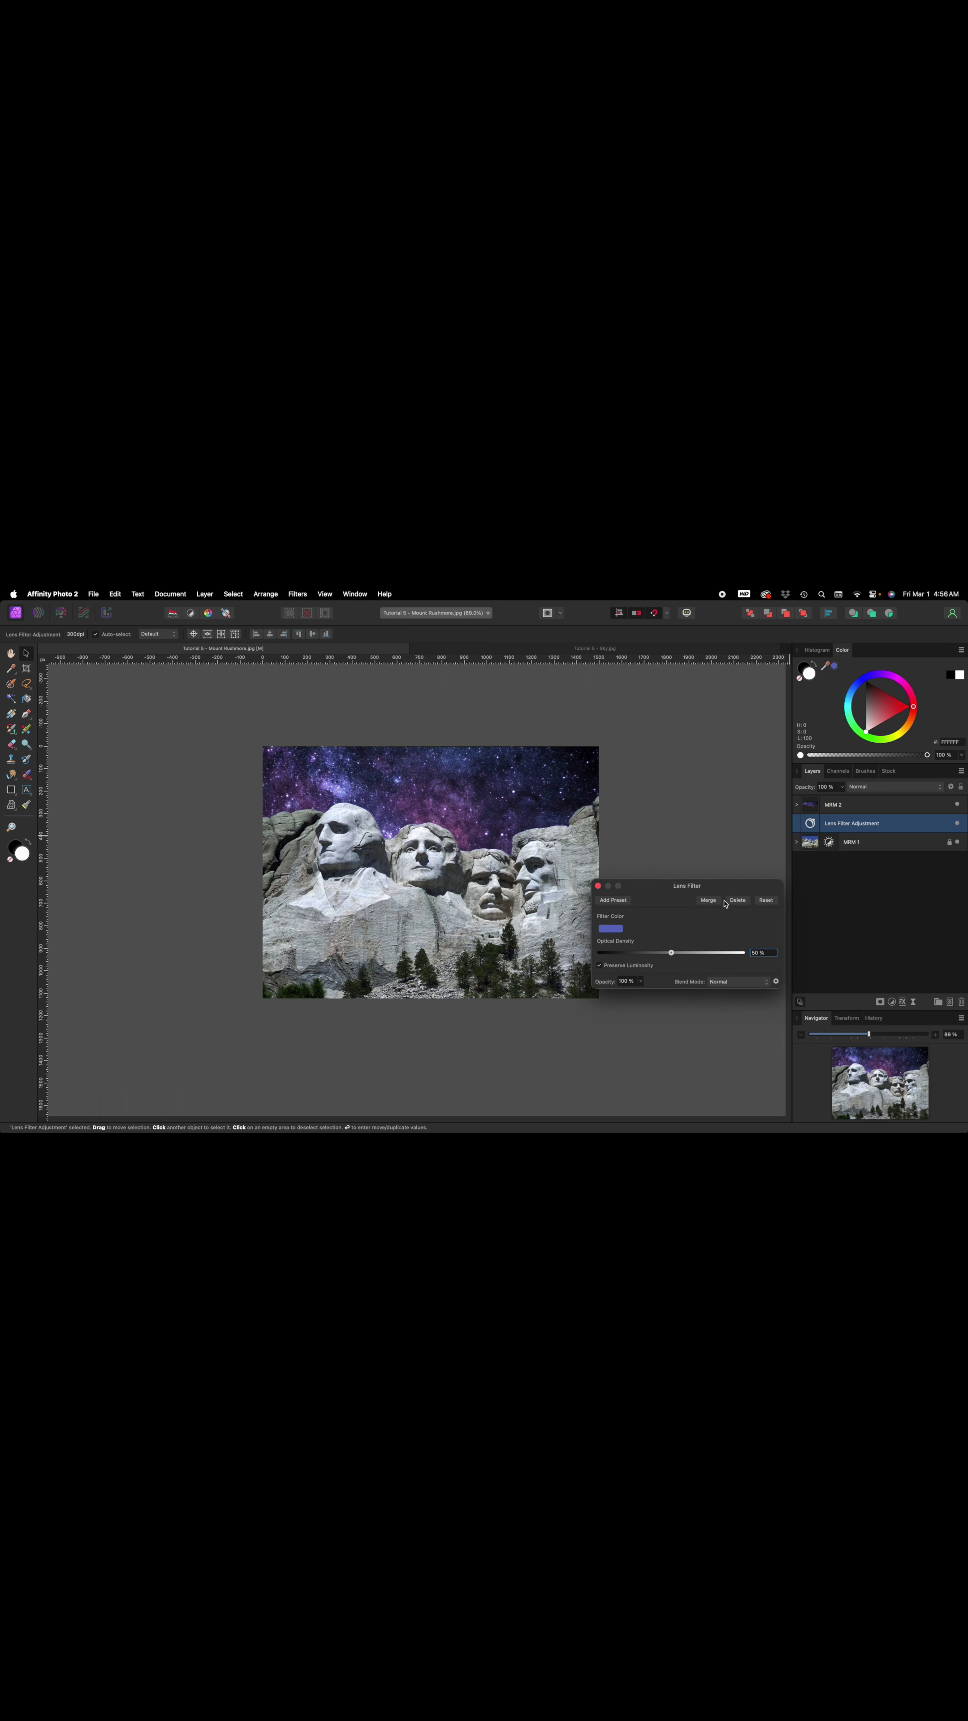
{"action": "left_click_drag", "start_coordinate": [637, 890], "coordinate": [562, 979]}
{"action": "left_click", "coordinate": [522, 976]}
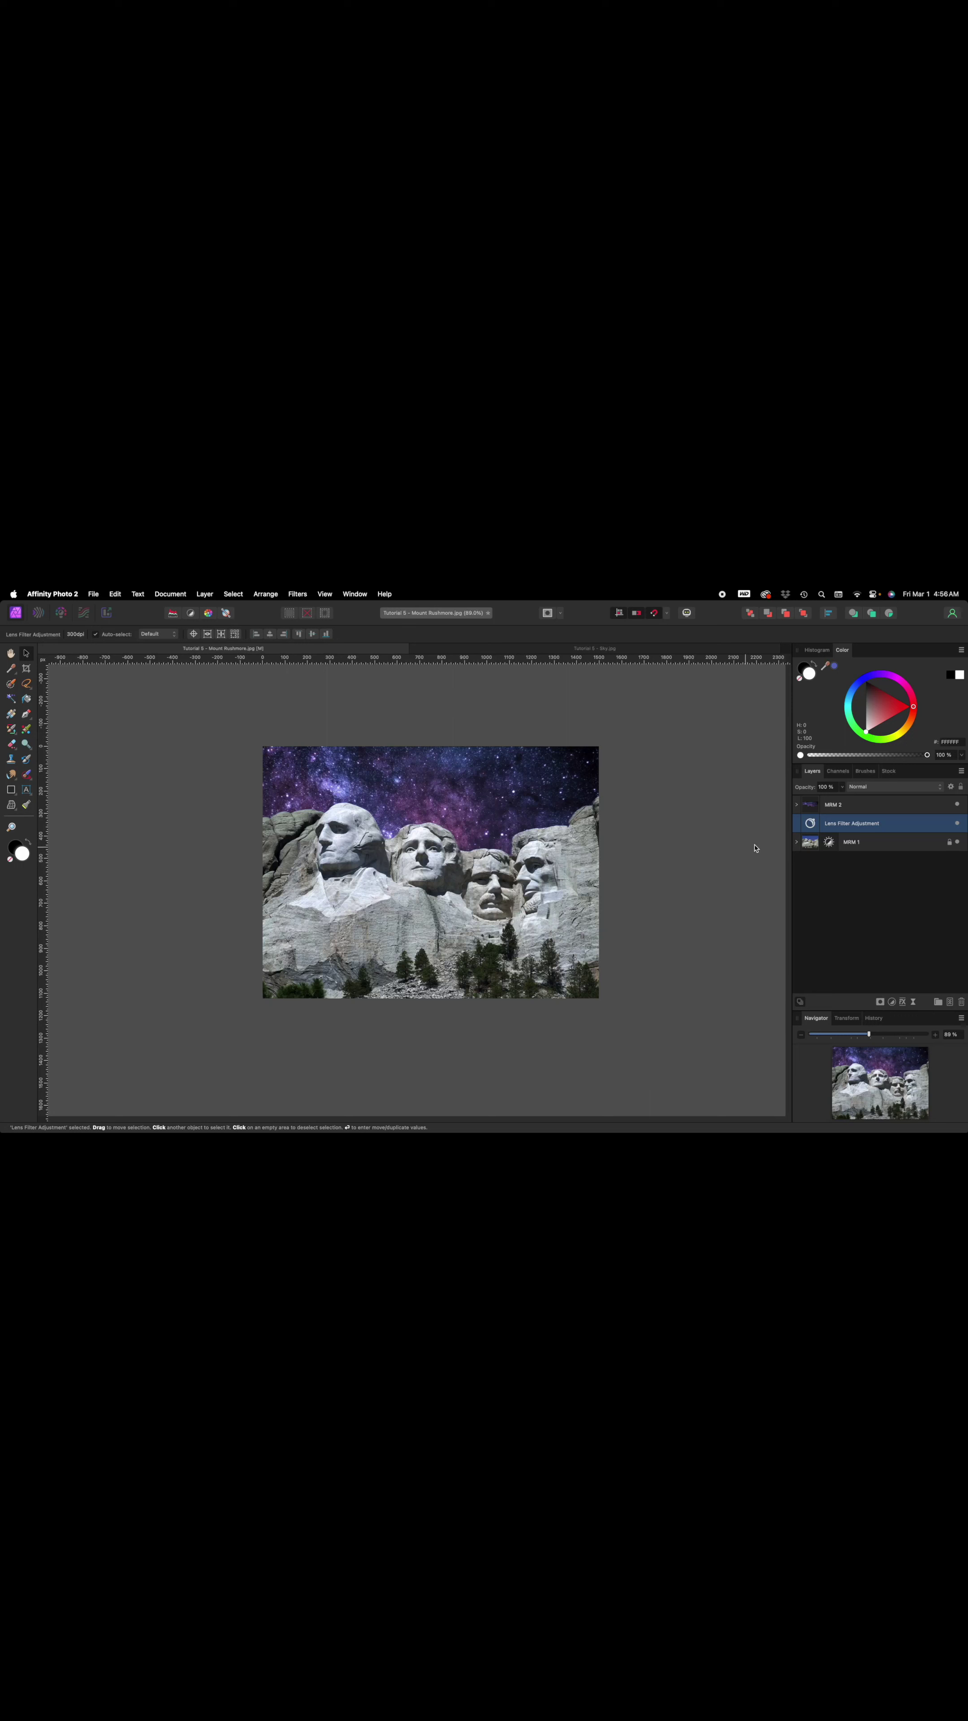
Reopen the Lens Filter adjustment, try low and high optical densities, and set the optical density to about 65%
{"action": "double_click", "coordinate": [811, 824]}
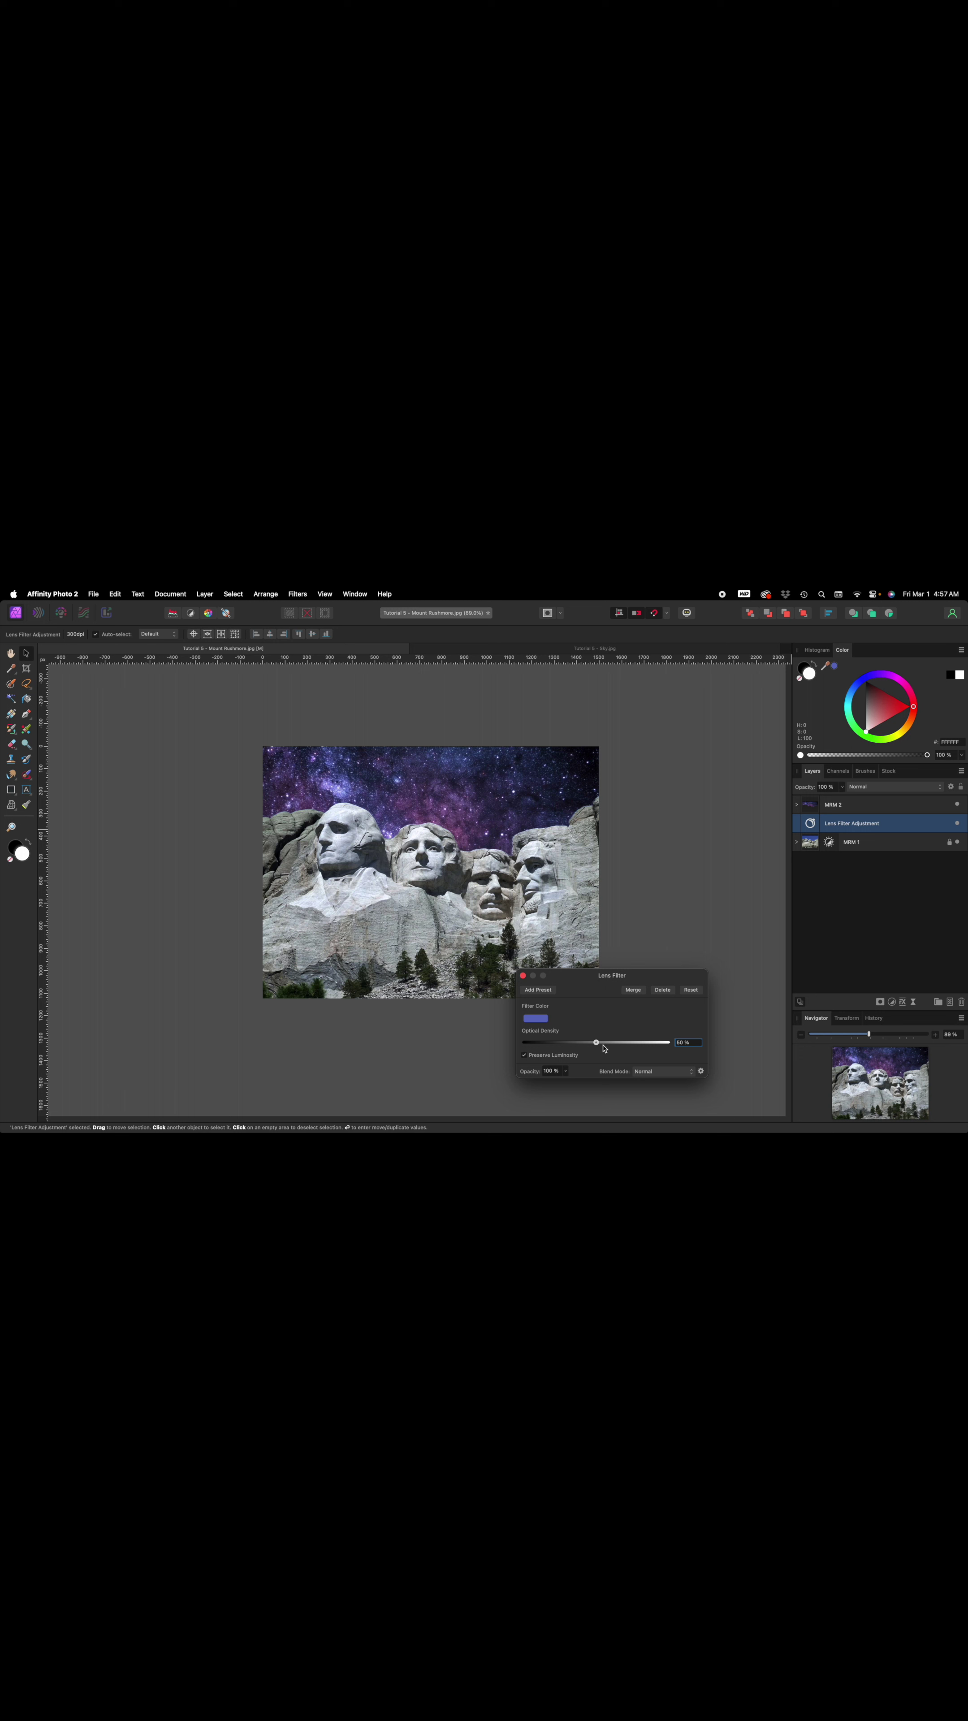
{"action": "left_click_drag", "start_coordinate": [598, 1046], "coordinate": [628, 1046]}
{"action": "left_click_drag", "start_coordinate": [628, 1045], "coordinate": [617, 1048]}
{"action": "left_click_drag", "start_coordinate": [616, 1045], "coordinate": [519, 1052]}
{"action": "left_click_drag", "start_coordinate": [519, 1052], "coordinate": [703, 1046]}
{"action": "left_click_drag", "start_coordinate": [703, 1045], "coordinate": [618, 1045]}
{"action": "left_click_drag", "start_coordinate": [589, 976], "coordinate": [674, 951]}
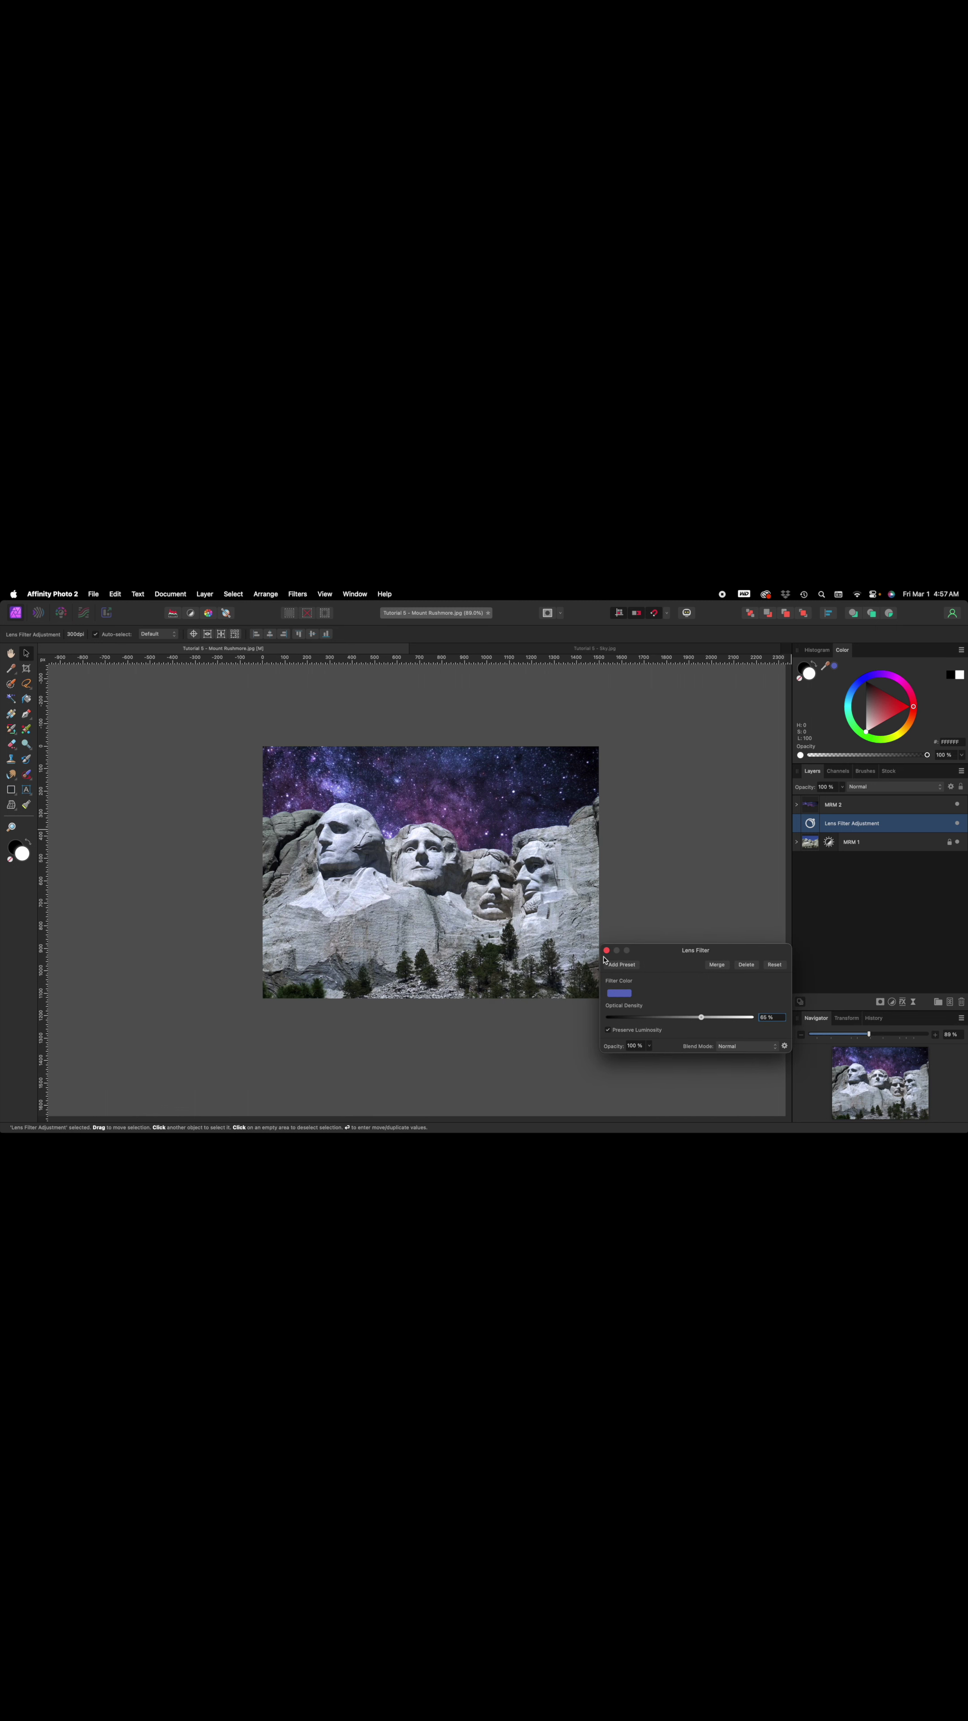
{"action": "left_click", "coordinate": [607, 951]}
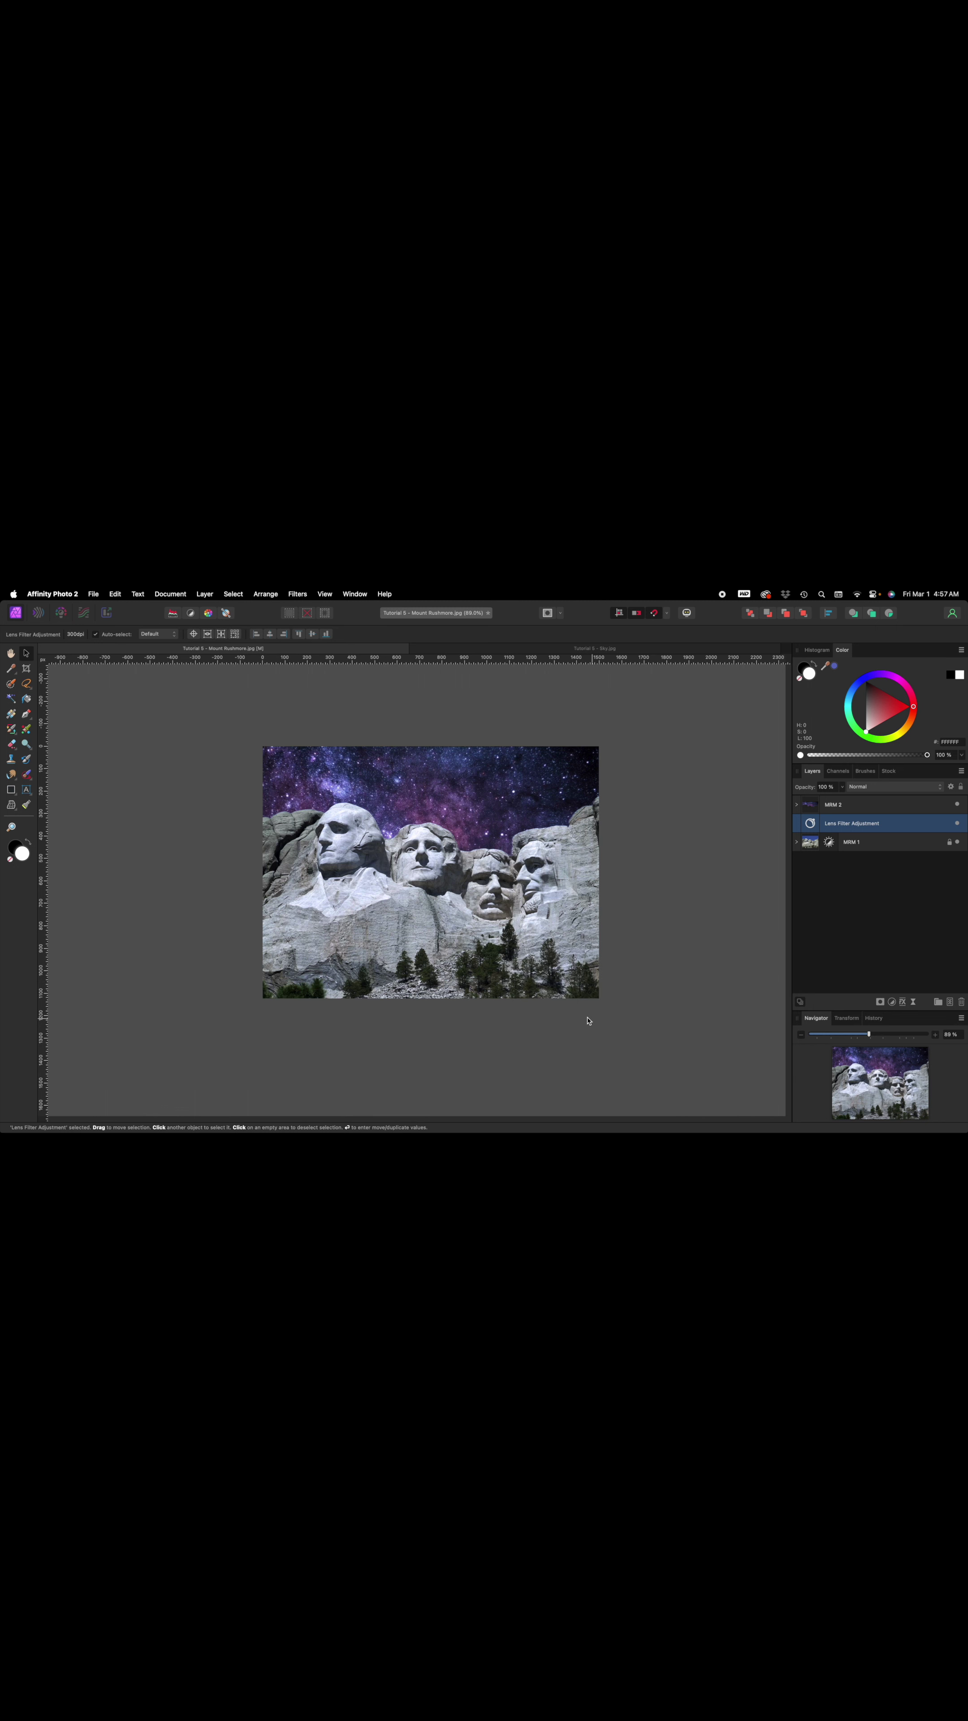